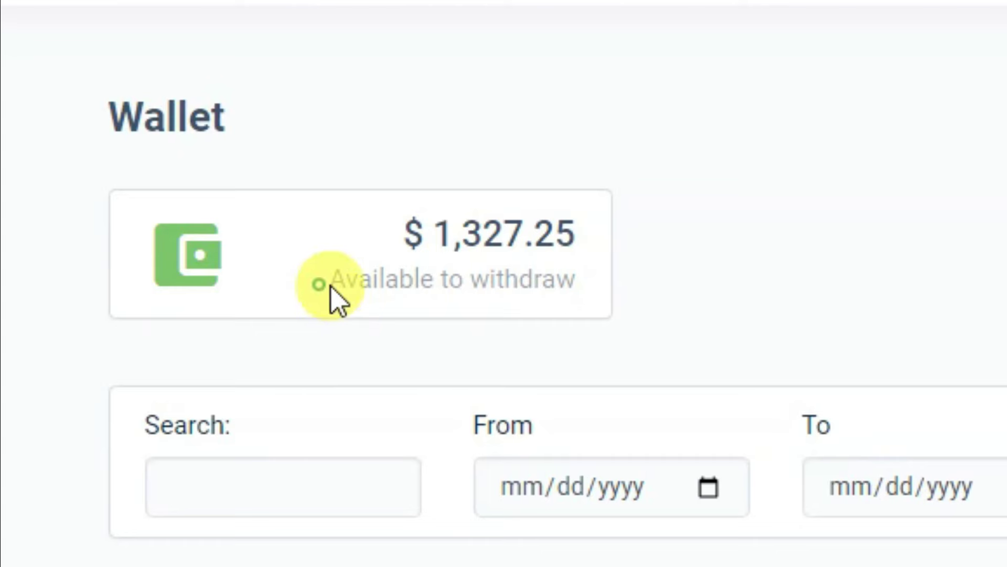
# - Open the Withdraw Funds form and review the prefilled amount and payout address
pyautogui.click(655, 246)
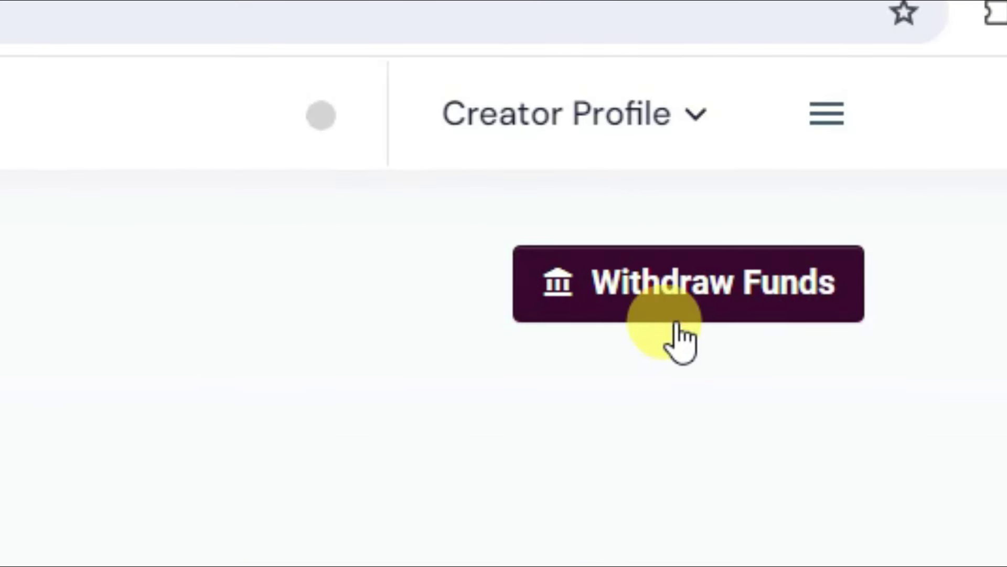
pyautogui.click(681, 318)
pyautogui.doubleClick(573, 181)
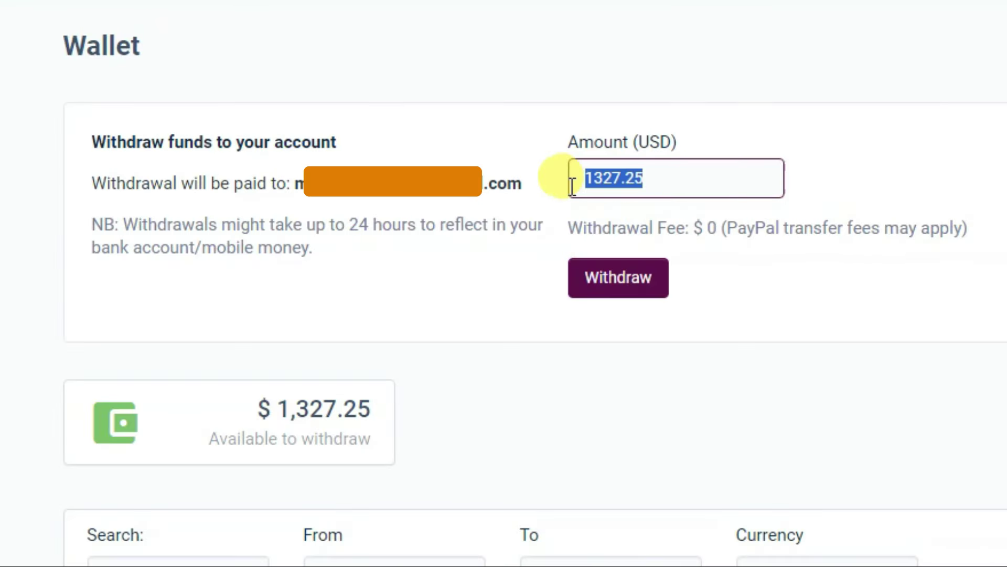
pyautogui.click(757, 107)
pyautogui.moveTo(299, 191); pyautogui.dragTo(522, 188)
# - Change the withdrawal amount from 1327.25 to 1327 USD and submit the withdrawal
pyautogui.click(697, 177)
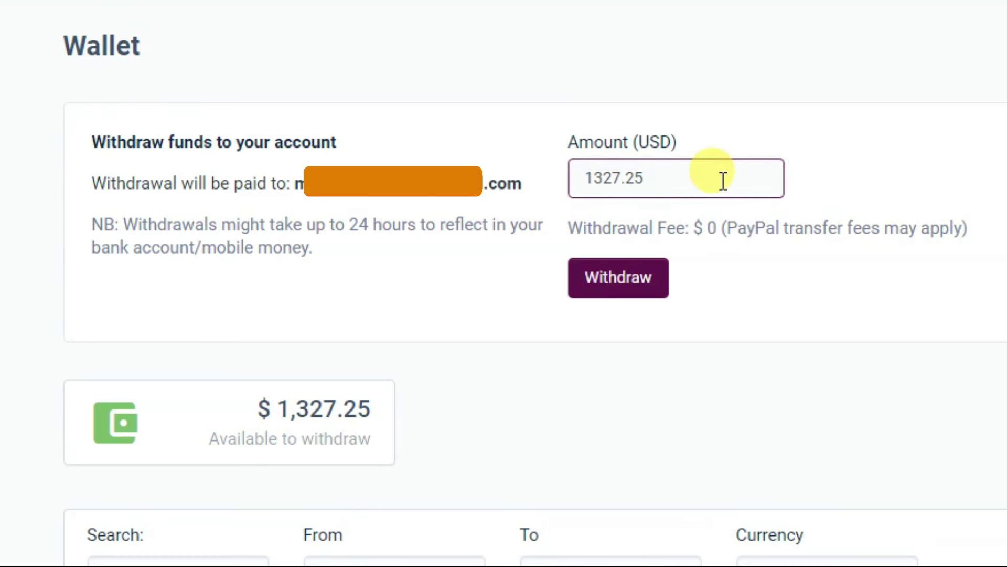
pyautogui.press('BackSpace')
pyautogui.press('BackSpace')
pyautogui.doubleClick(663, 170)
pyautogui.write('1327')
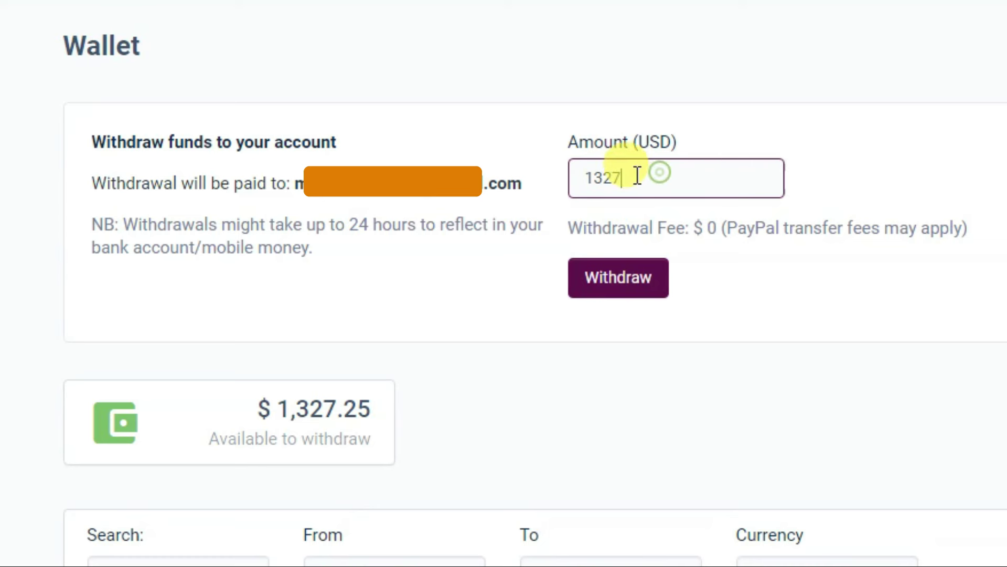
pyautogui.moveTo(256, 409); pyautogui.dragTo(418, 460)
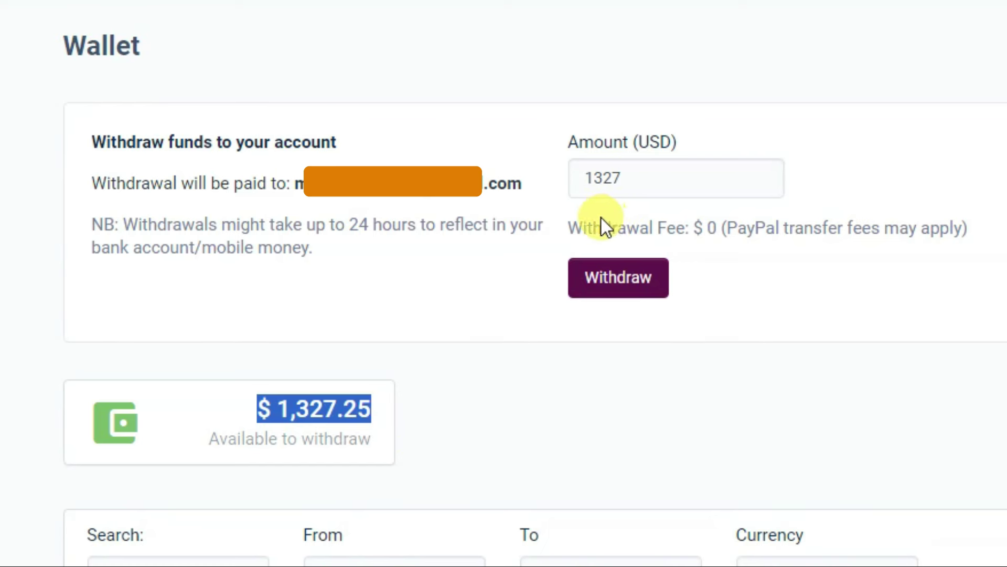
pyautogui.click(627, 181)
pyautogui.moveTo(657, 173); pyautogui.dragTo(589, 173)
pyautogui.click(704, 272)
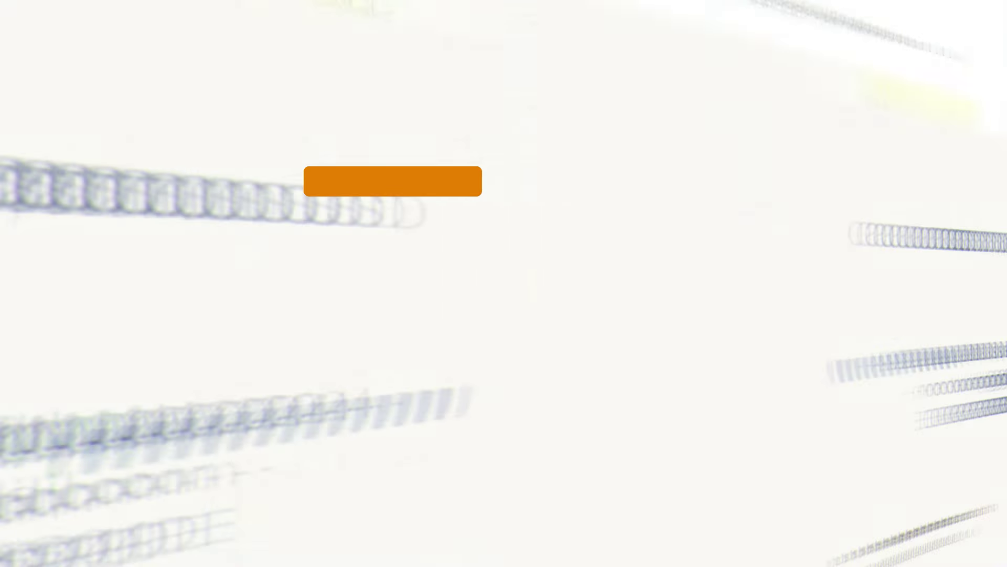
# - Highlight the notice heading 'Selar.co has sent you $ 1,327.00 USD'
pyautogui.moveTo(310, 249); pyautogui.dragTo(779, 245)
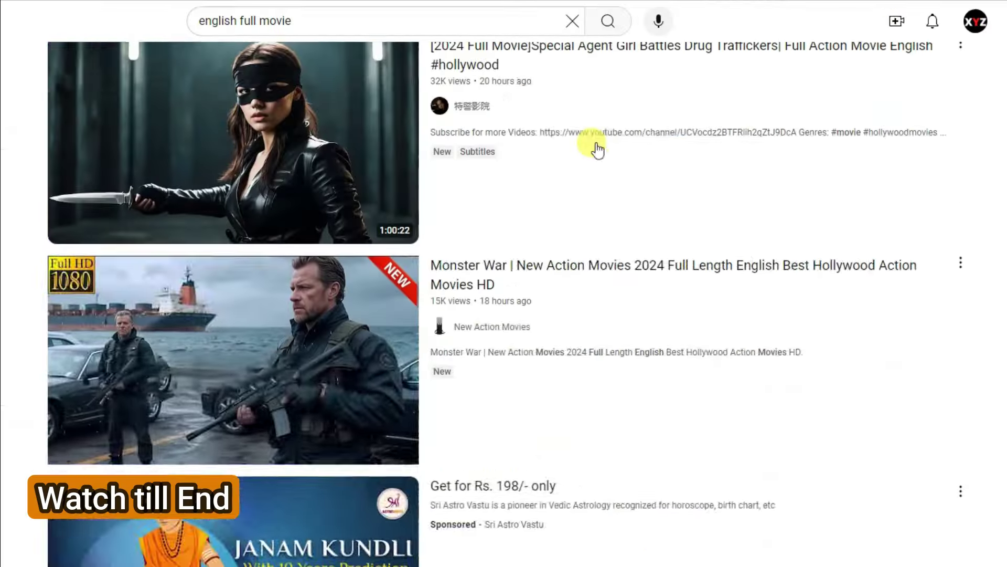
# - Copy the link of the Law of Attraction full romance movie from the 'english full movie' results
pyautogui.scroll(5, 603, 141)
pyautogui.scroll(-2, 590, 210)
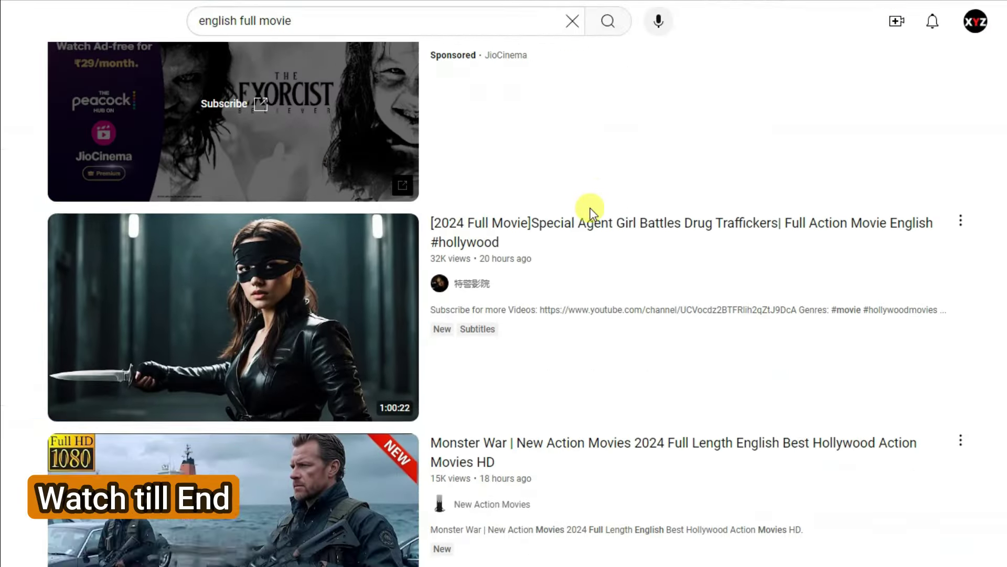
pyautogui.scroll(-13, 590, 210)
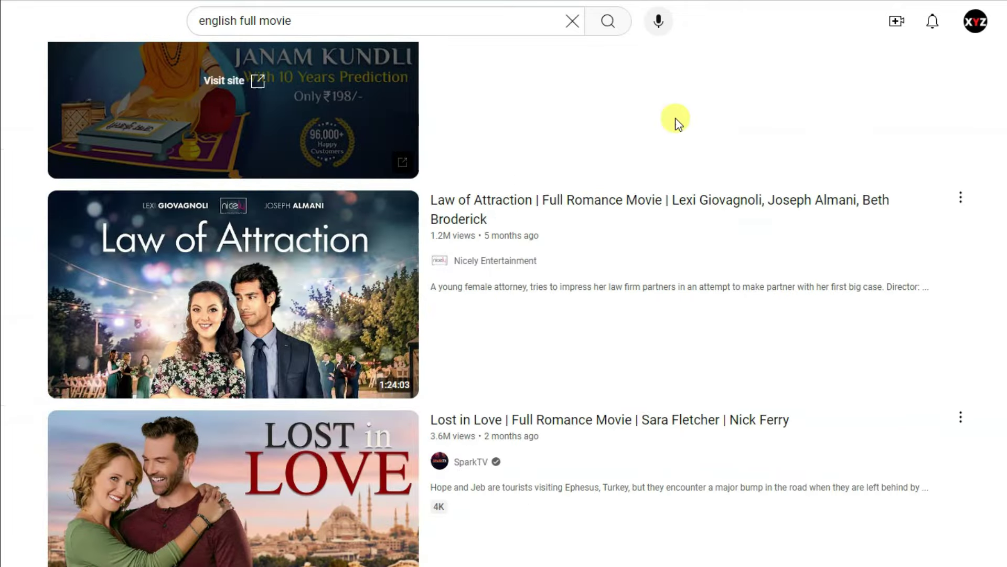
pyautogui.scroll(-4, 675, 119)
pyautogui.scroll(4, 637, 178)
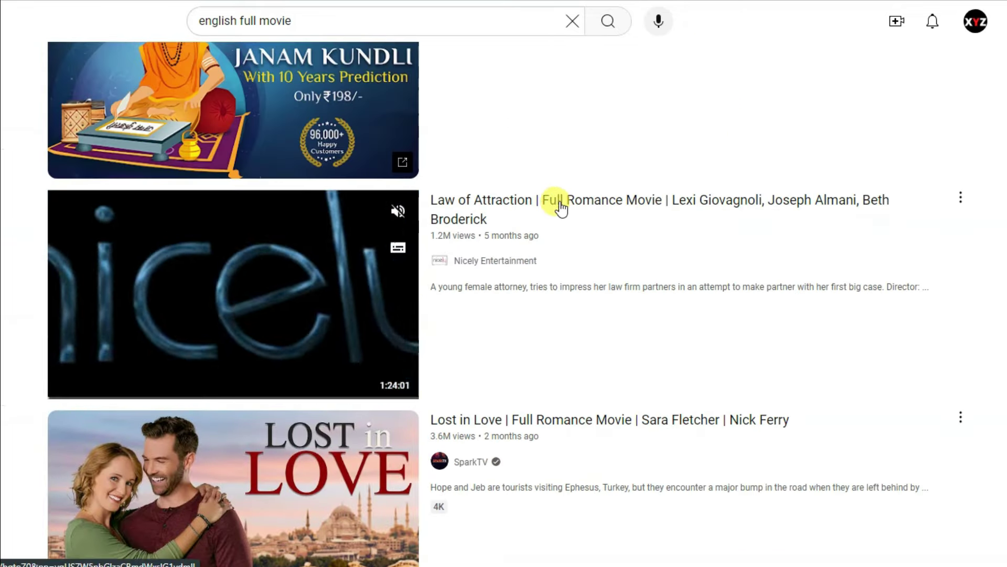
pyautogui.rightClick(565, 201)
pyautogui.click(596, 332)
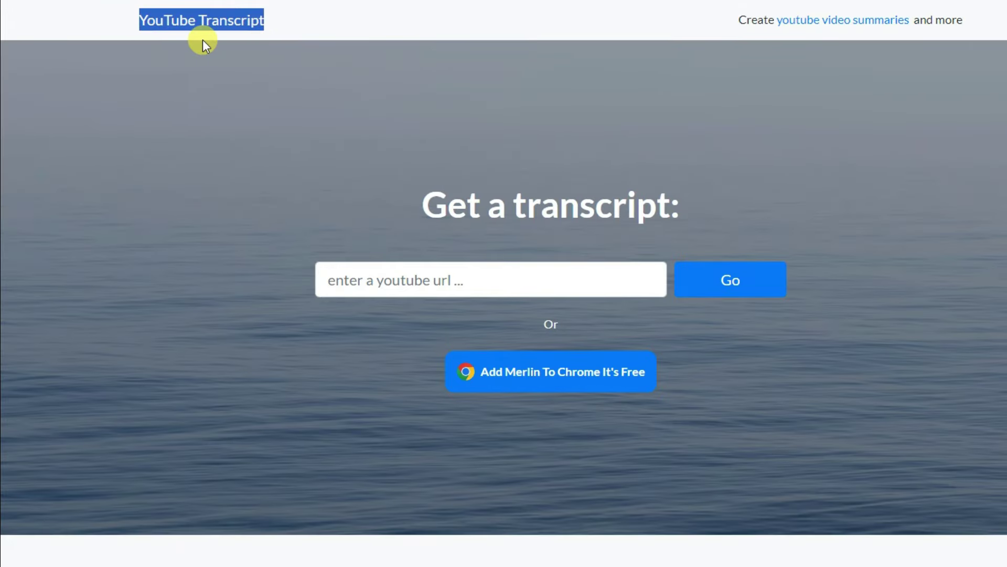
# - Paste the Law of Attraction video link into YouTube Transcript and fetch its full transcript
pyautogui.rightClick(396, 279)
pyautogui.scroll(1, 416, 219)
pyautogui.click(427, 137)
pyautogui.click(735, 286)
pyautogui.scroll(-4, 767, 102)
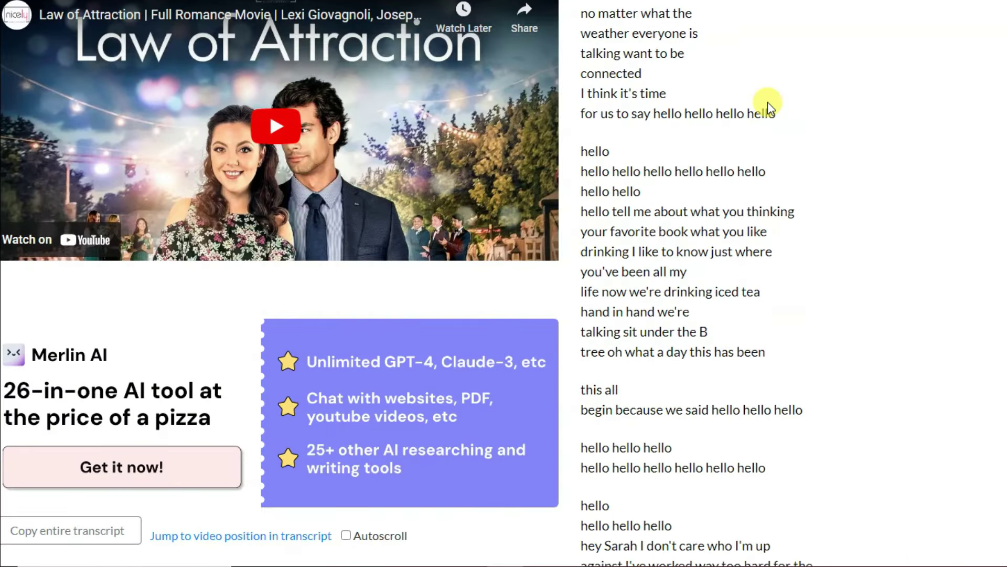
pyautogui.scroll(-5, 767, 102)
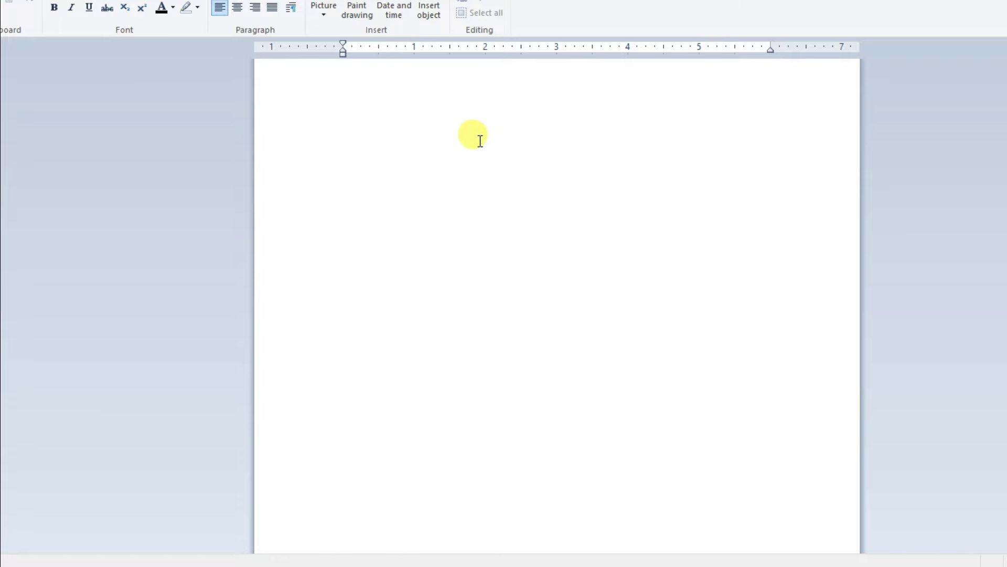
# - Paste the transcript into WordPad and print it to a PDF named 'Law of Attraction'
pyautogui.rightClick(480, 140)
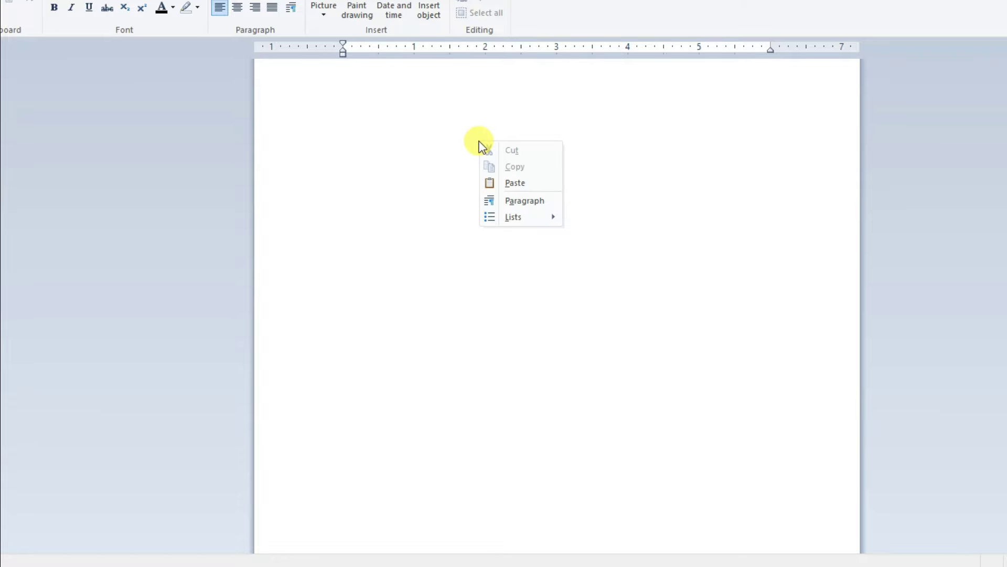
pyautogui.click(519, 183)
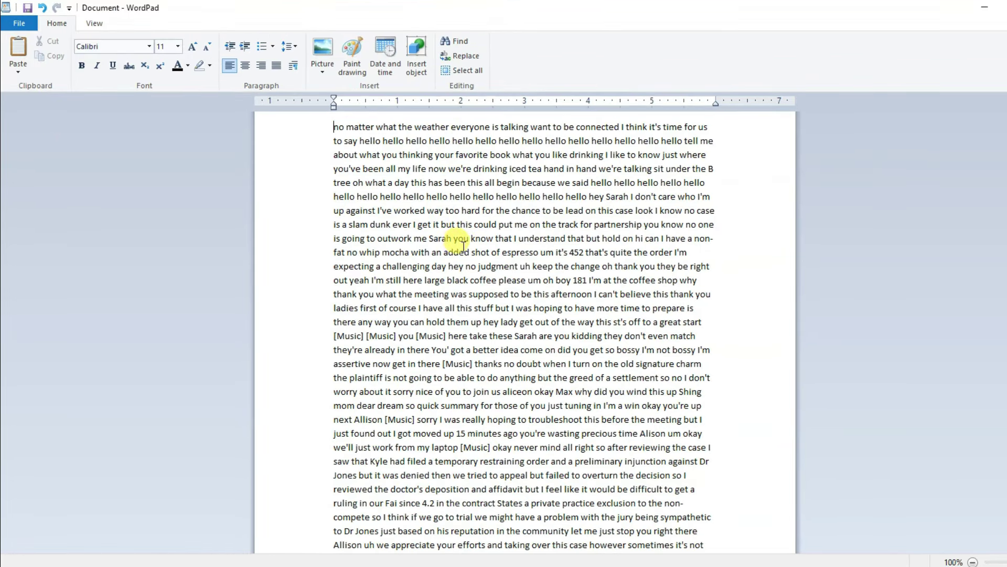
pyautogui.click(16, 23)
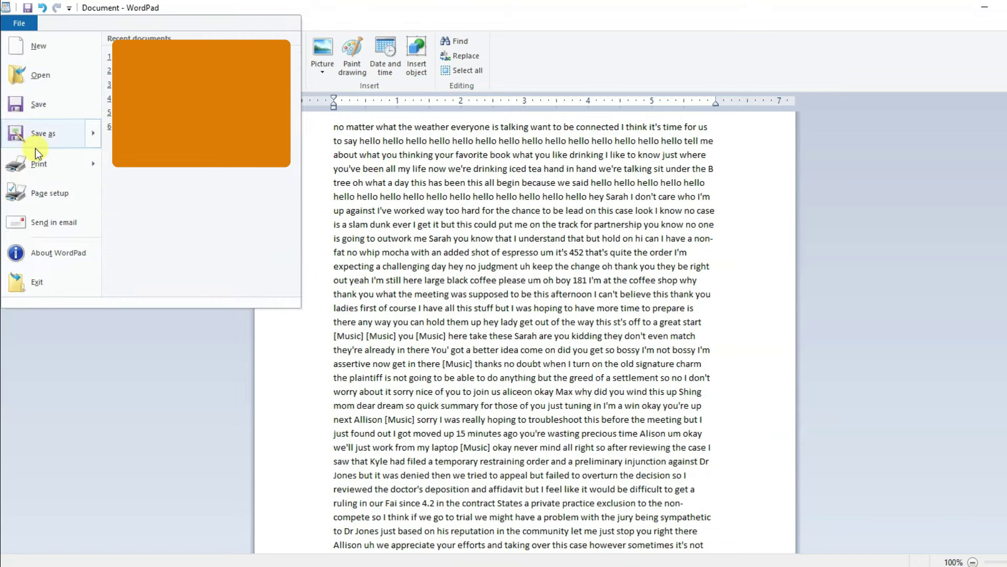
pyautogui.click(39, 163)
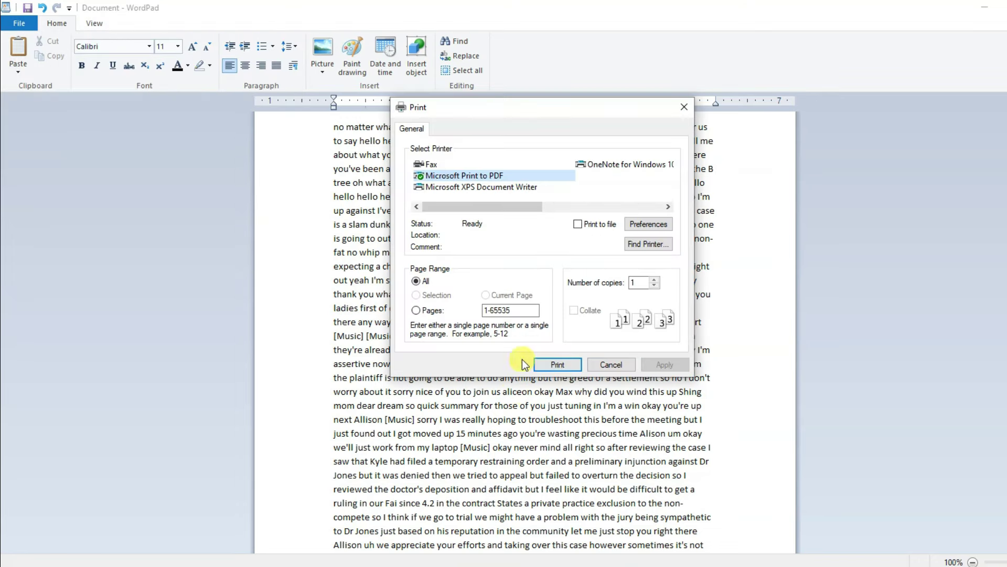
pyautogui.click(562, 367)
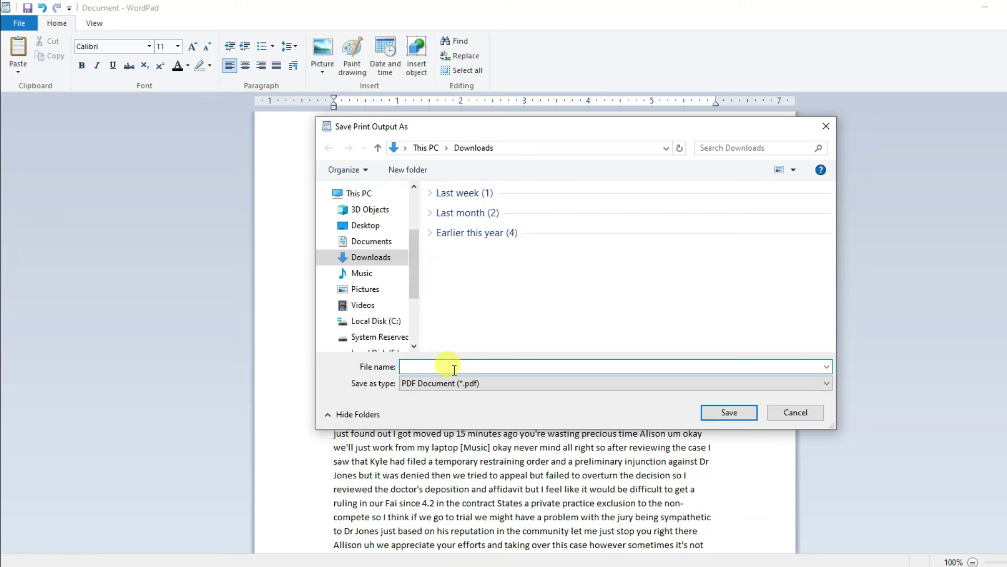
pyautogui.write('Law of Attraction')
pyautogui.click(741, 413)
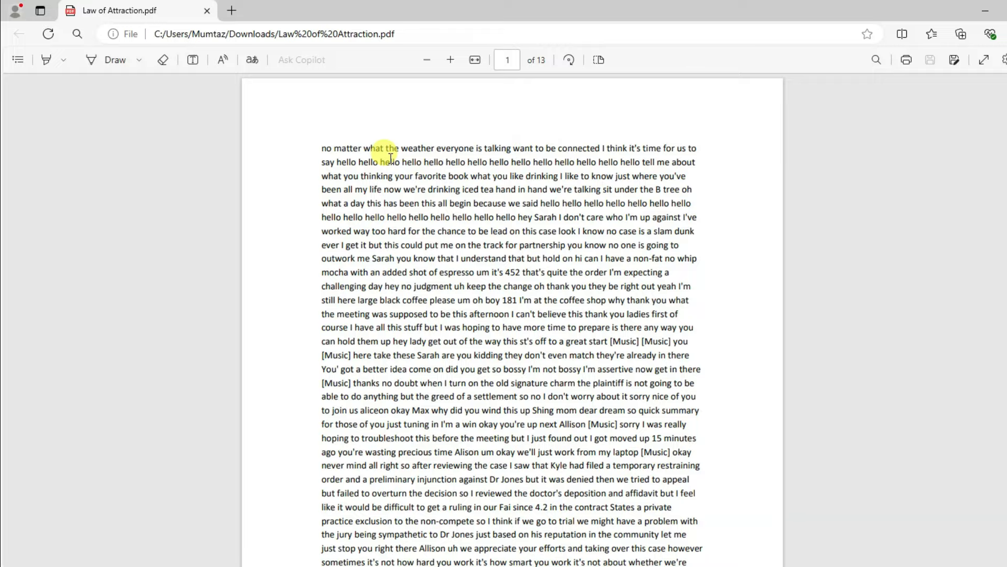
# - Search Google for selar and open the Selar website
pyautogui.scroll(-6, 390, 158)
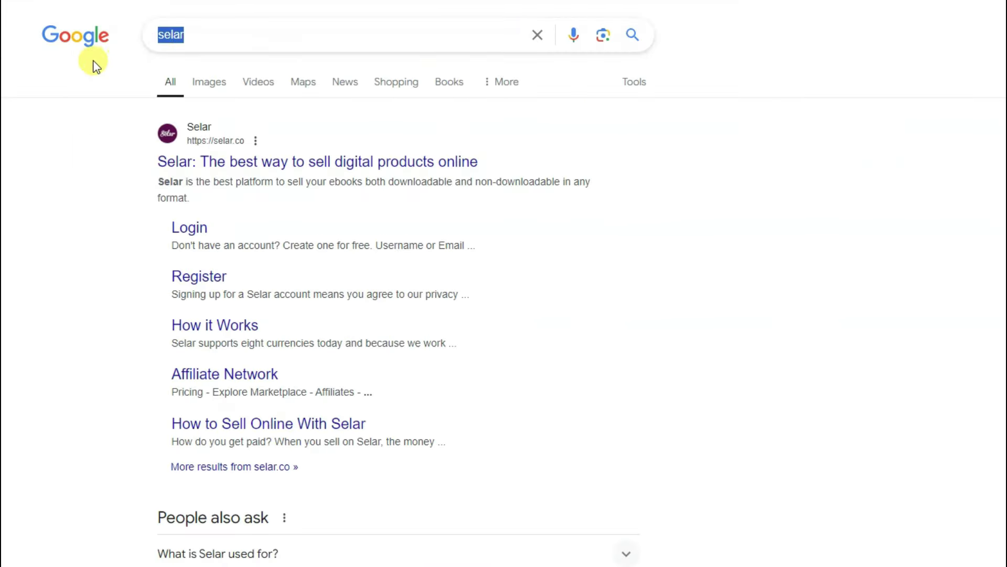
pyautogui.click(166, 67)
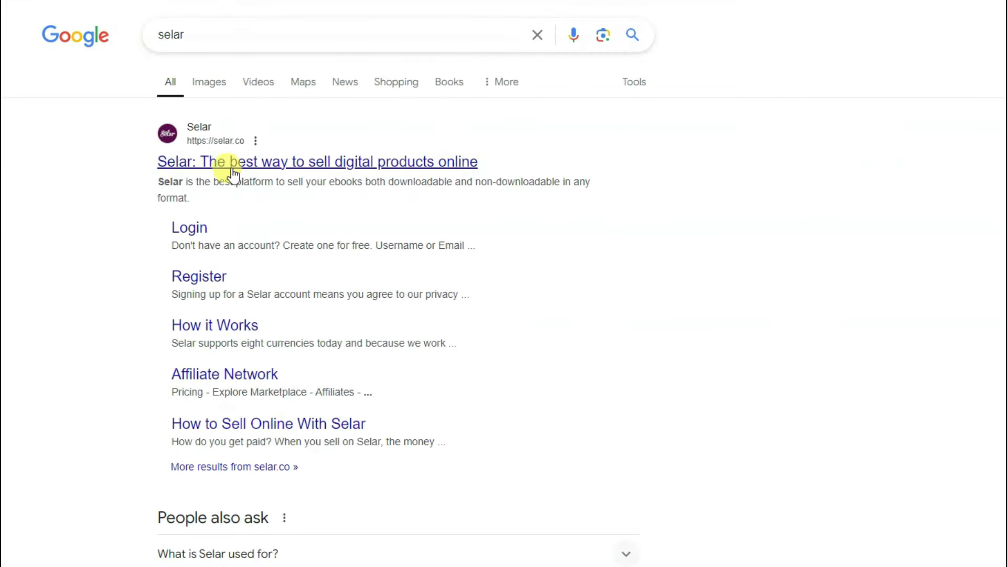
pyautogui.click(282, 169)
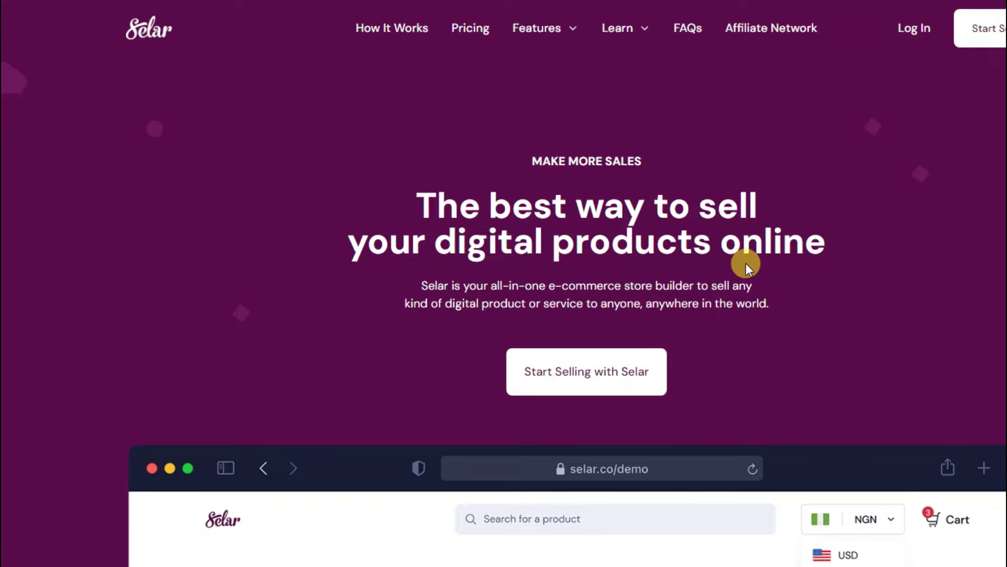
# - Scroll the Selar homepage, highlighting the international payments paragraph, then return to the top
pyautogui.scroll(-7, 745, 262)
pyautogui.scroll(-6, 726, 291)
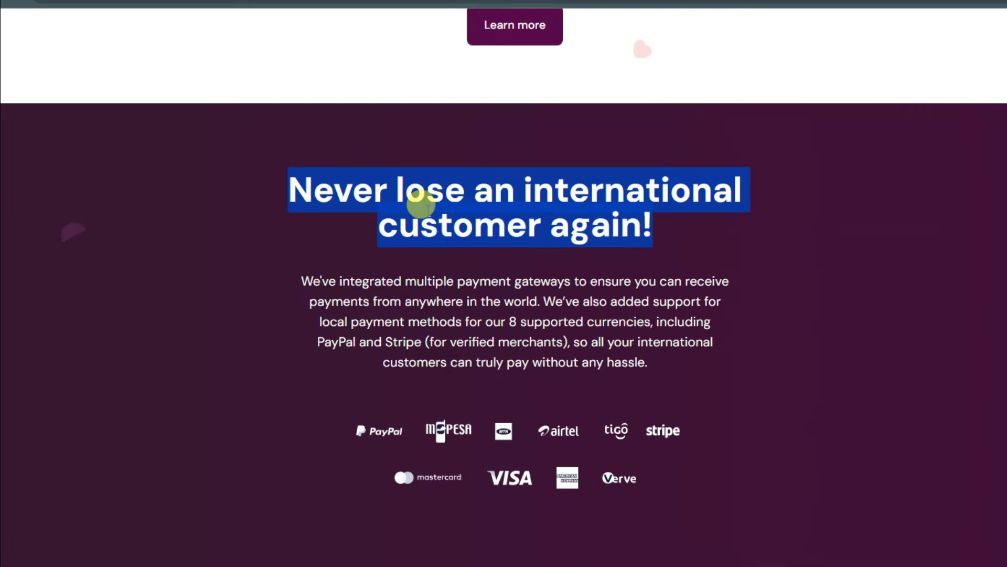
pyautogui.tripleClick(536, 281)
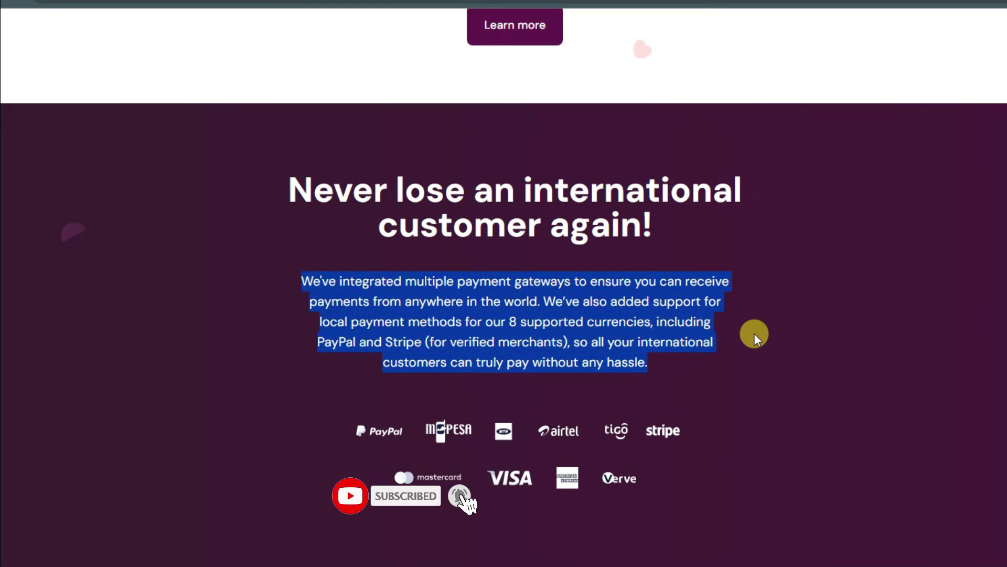
pyautogui.scroll(20, 754, 334)
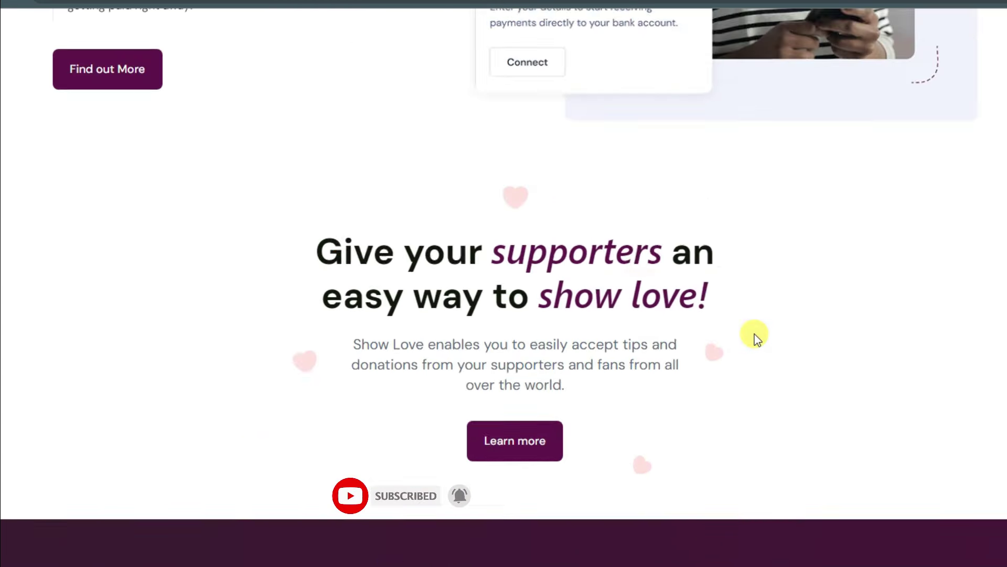
pyautogui.scroll(15, 753, 334)
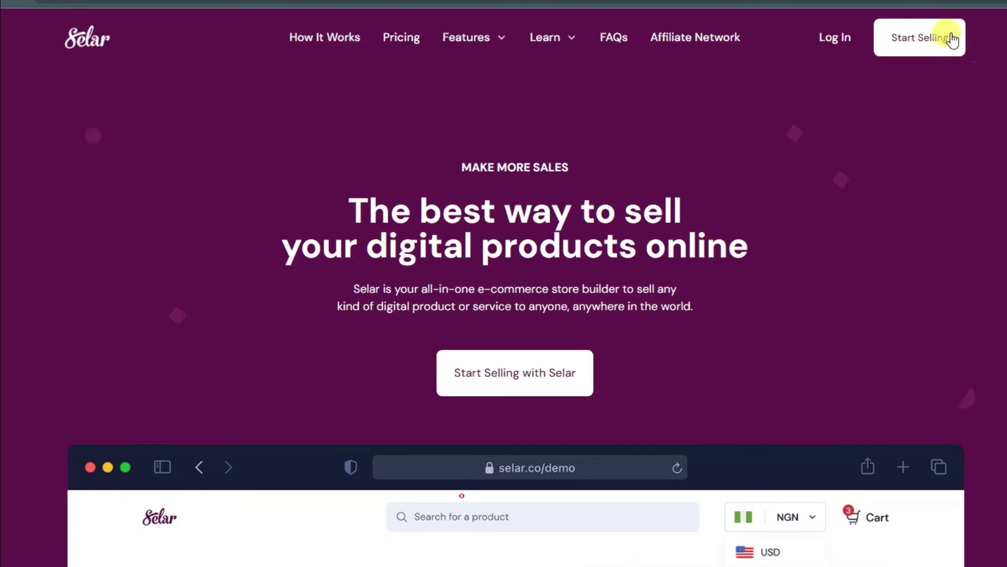
# - Start selling on Selar and choose the Digital Product type
pyautogui.click(935, 51)
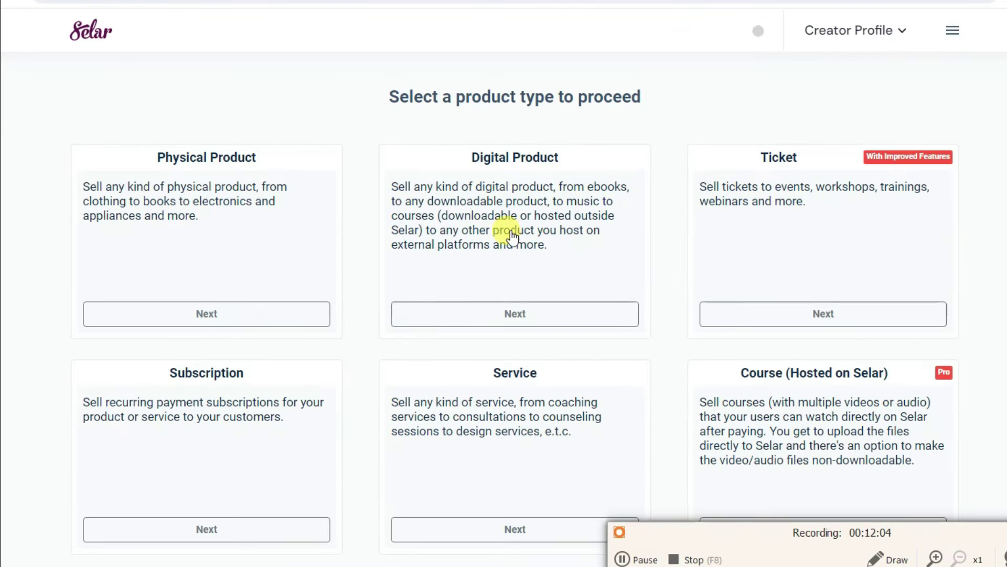
pyautogui.click(521, 314)
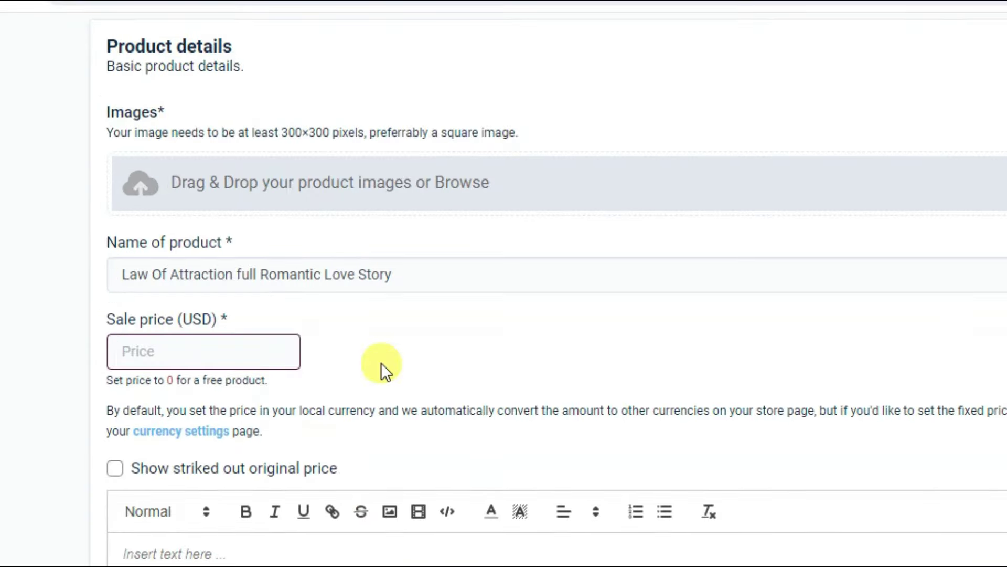
# - Set the sale price to 15 USD with a struck-out original price of 30 USD
pyautogui.write('5')
pyautogui.hotkey('ctrl', 'a')
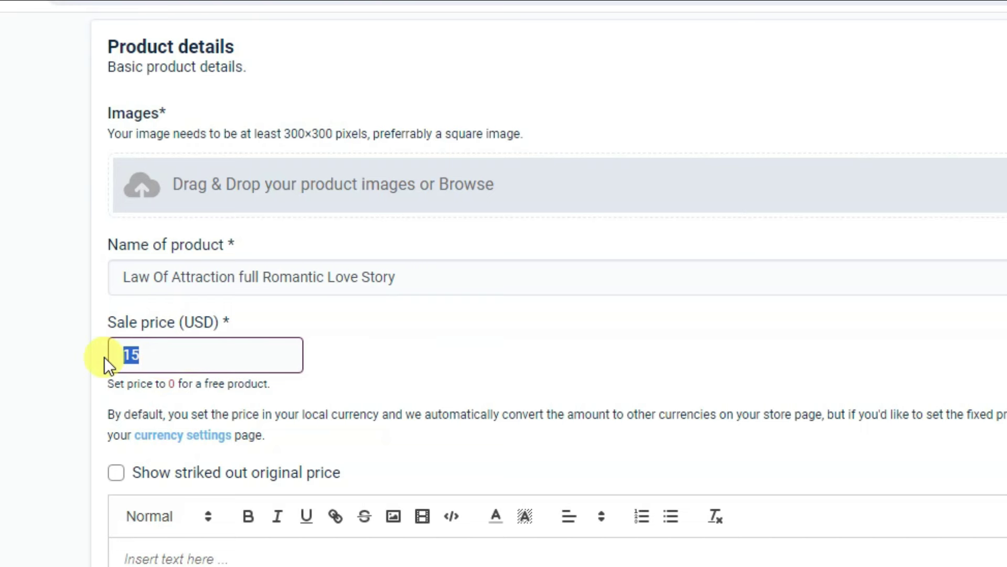
pyautogui.click(99, 315)
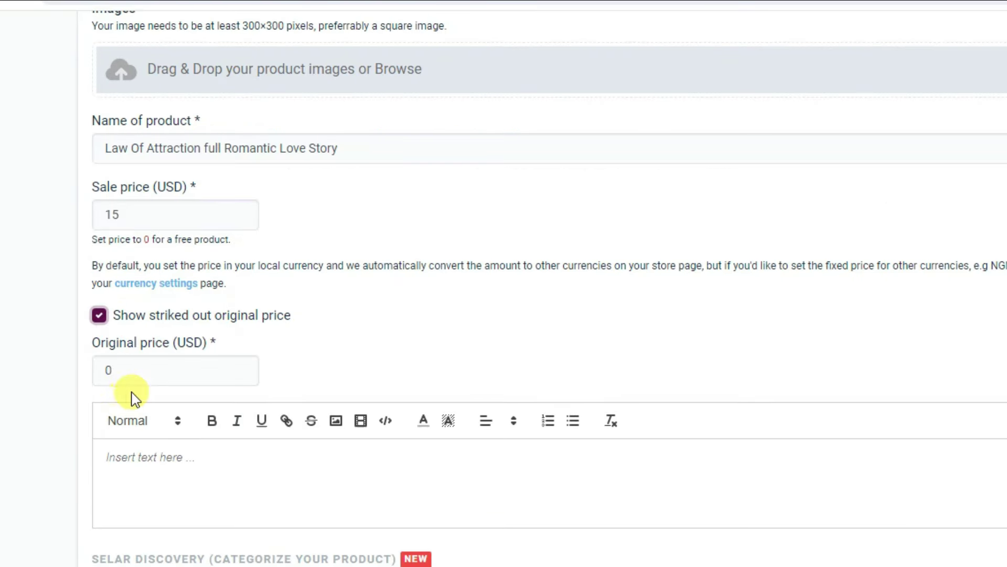
pyautogui.click(131, 370)
pyautogui.doubleClick(107, 371)
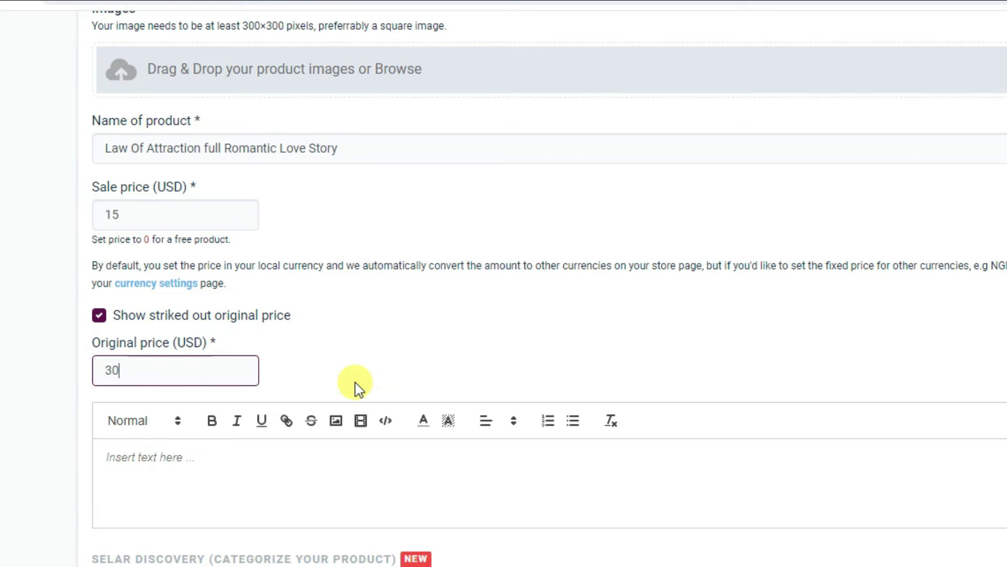
pyautogui.write('30')
# - Paste the prepared product description into the listing
pyautogui.scroll(-2, 359, 388)
pyautogui.click(342, 375)
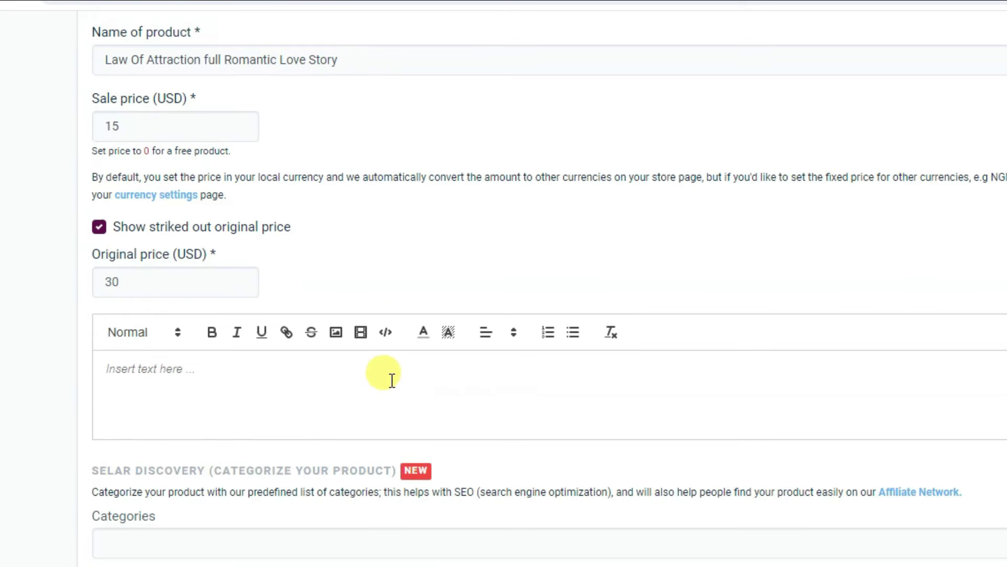
pyautogui.write('Experience the enchantment of a heartfelt romance with my love story ebook. Dive into a world of passion, emotion, and unforgettable moments. Perfect for cozy nights or heartfelt inspiration. Buy now and let the love story sweep you away! Read this full love story ebook "Law Of Attraction".')
pyautogui.moveTo(361, 401); pyautogui.dragTo(236, 386)
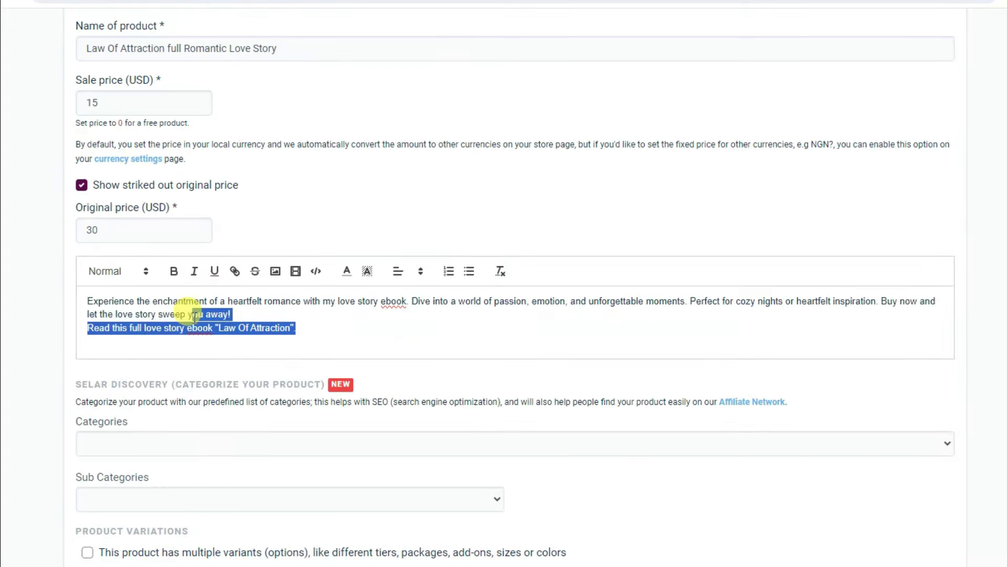
pyautogui.moveTo(194, 316); pyautogui.dragTo(79, 299)
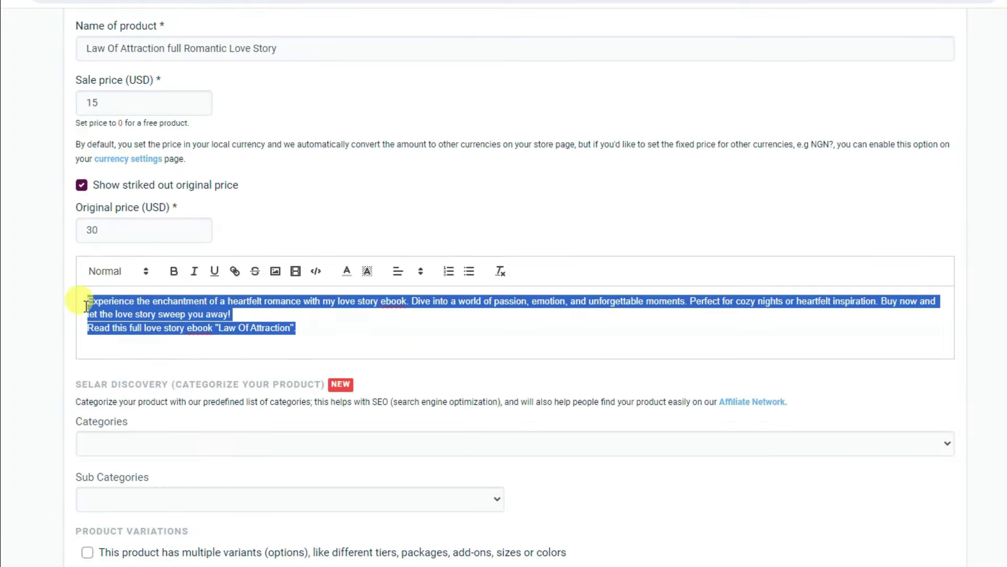
pyautogui.click(259, 348)
# - Set the category to Love & Relationships with sub-category Romance
pyautogui.scroll(-3, 259, 344)
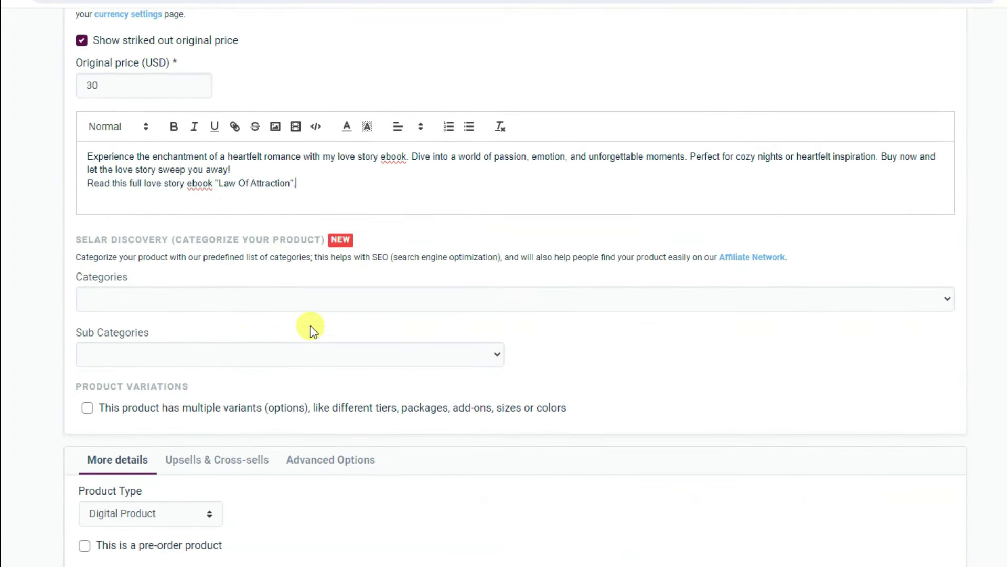
pyautogui.click(324, 299)
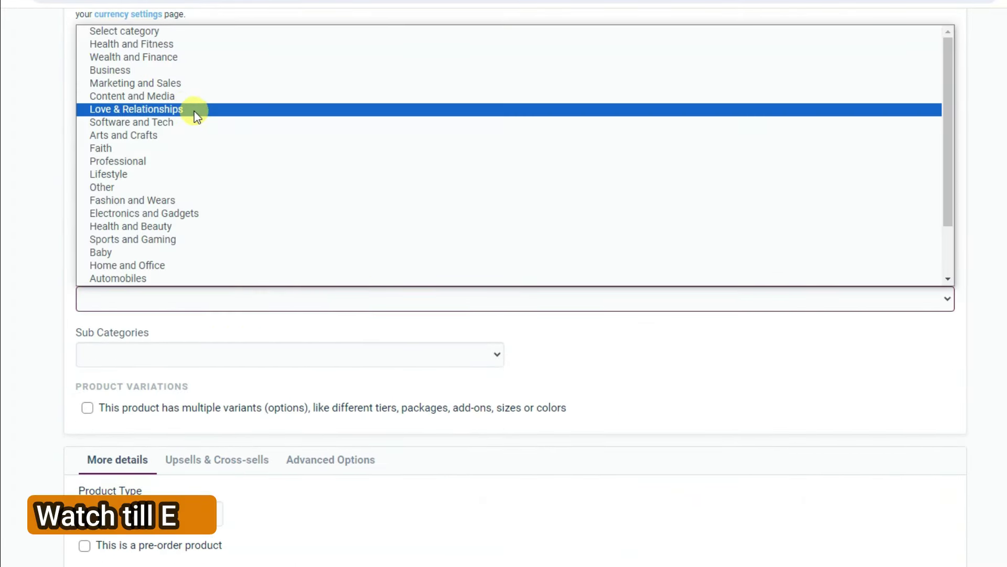
pyautogui.click(169, 111)
pyautogui.scroll(-2, 273, 292)
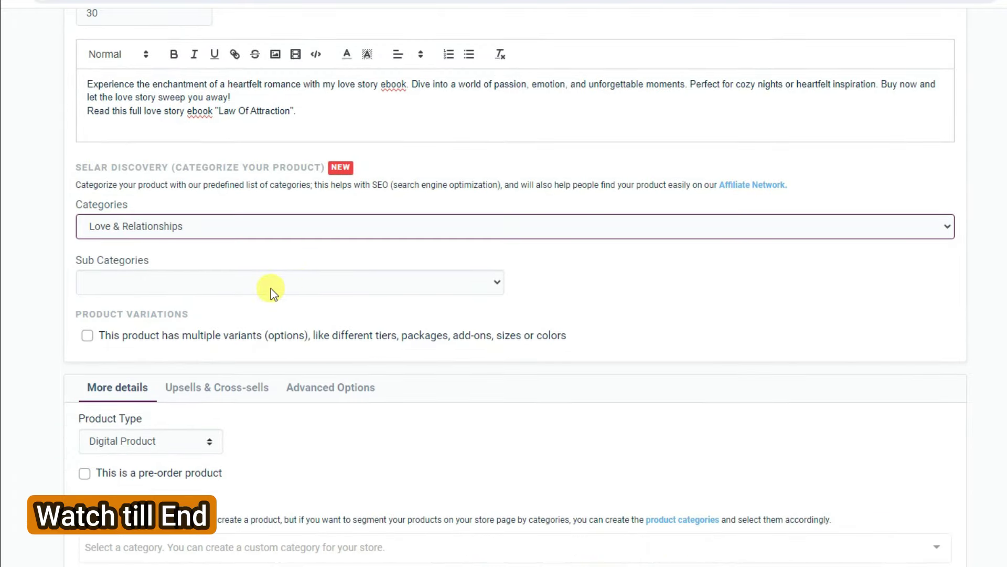
pyautogui.click(302, 285)
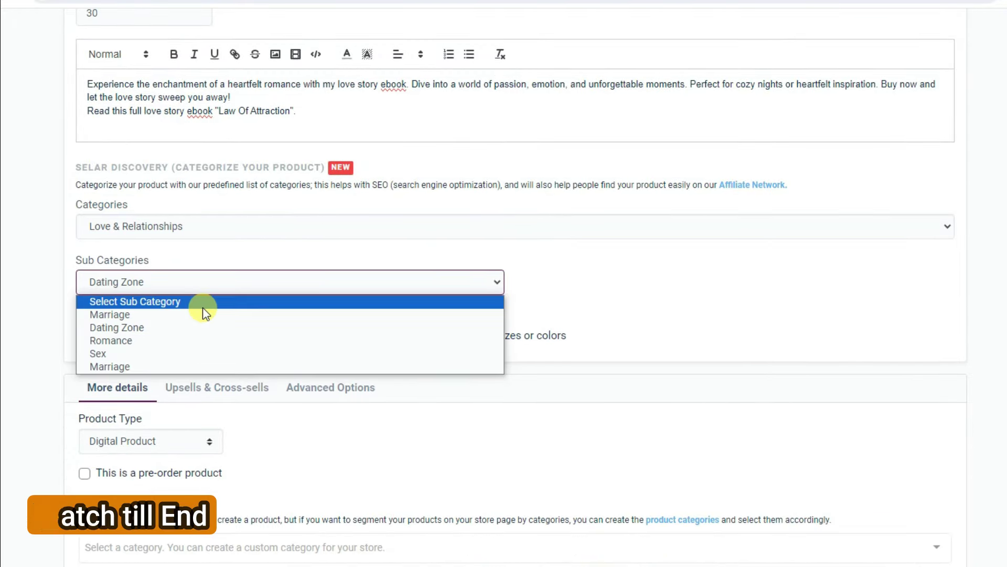
pyautogui.click(241, 340)
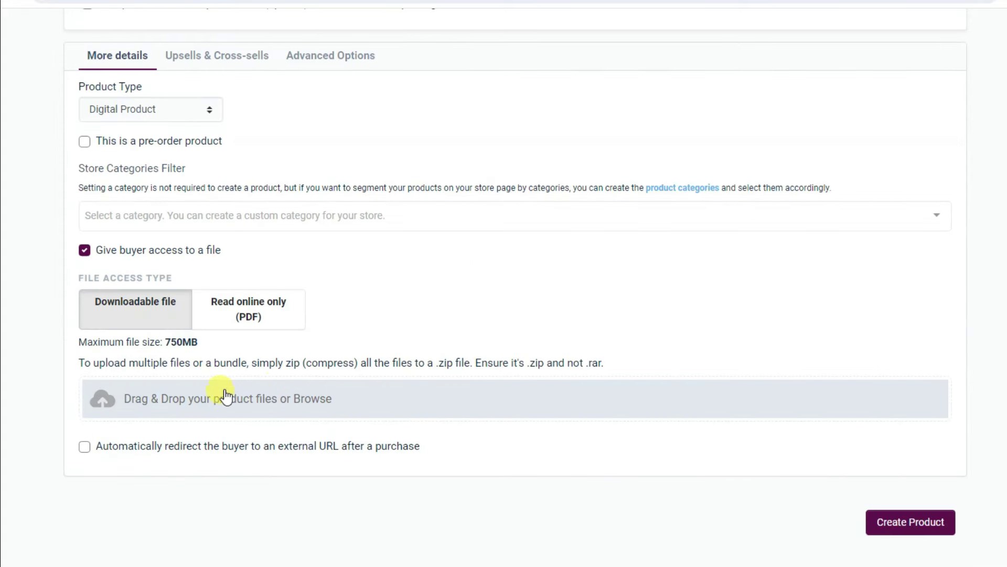
# - Upload the Law of Attraction PDF as the product file
pyautogui.click(196, 405)
pyautogui.click(111, 103)
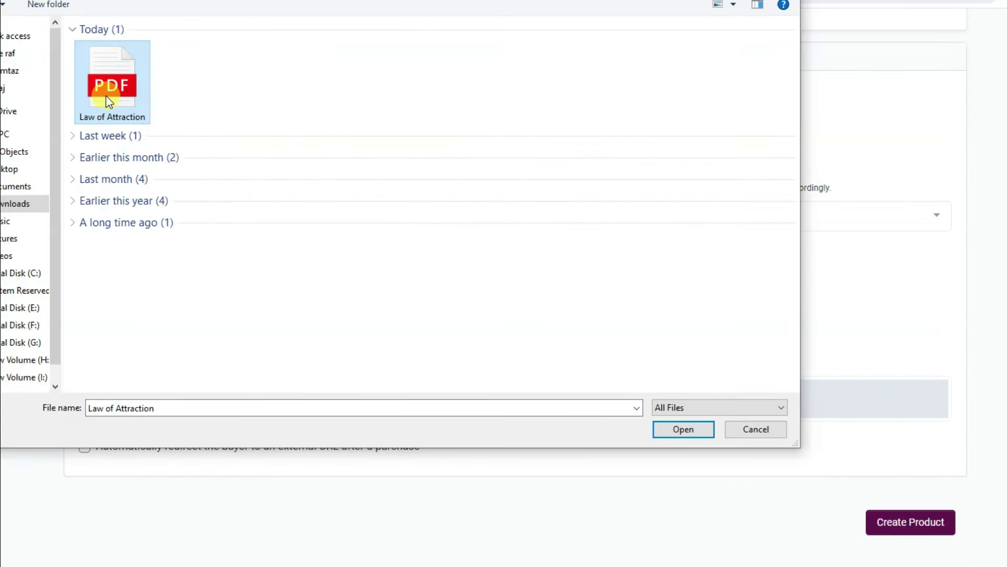
pyautogui.click(692, 430)
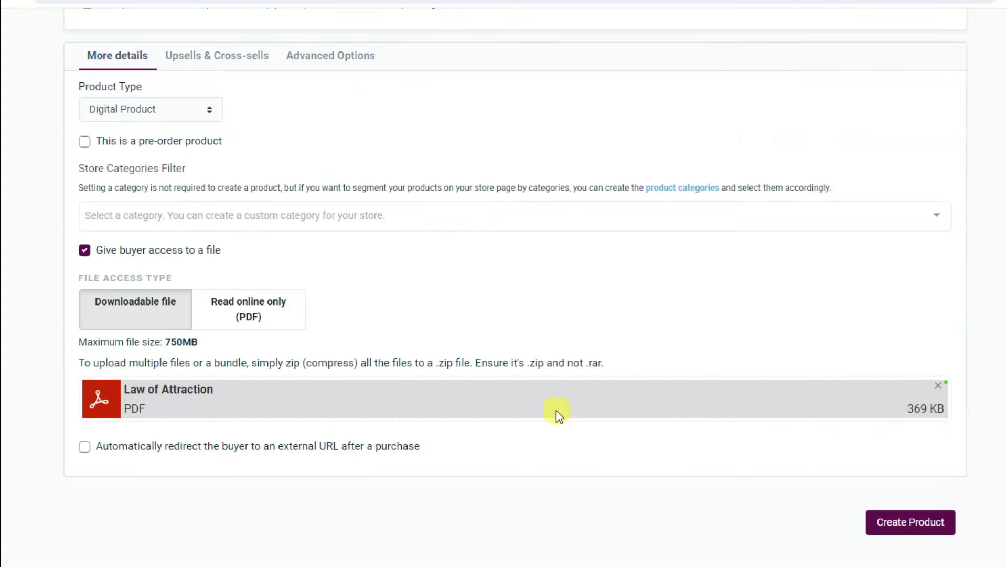
pyautogui.scroll(7, 562, 412)
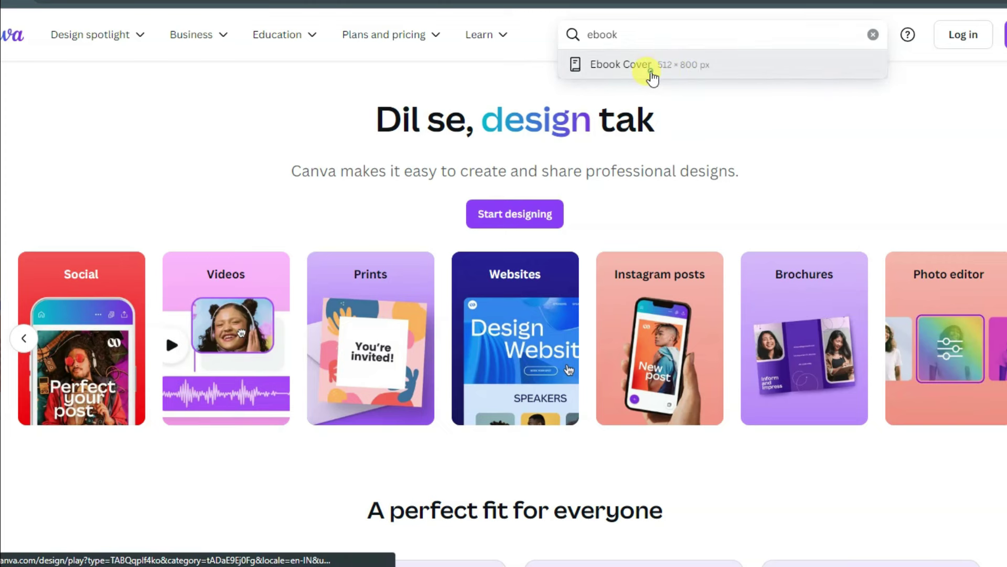
# - Try a 'romantic' template on the Ebook Cover, then undo back to the Law of Attraction design
pyautogui.click(709, 74)
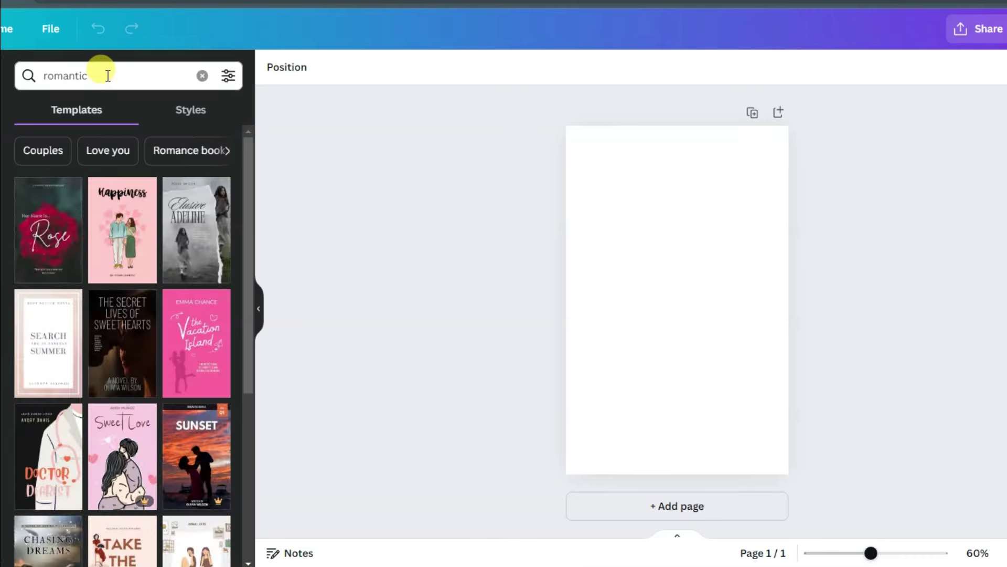
pyautogui.click(105, 74)
pyautogui.moveTo(105, 74); pyautogui.dragTo(44, 75)
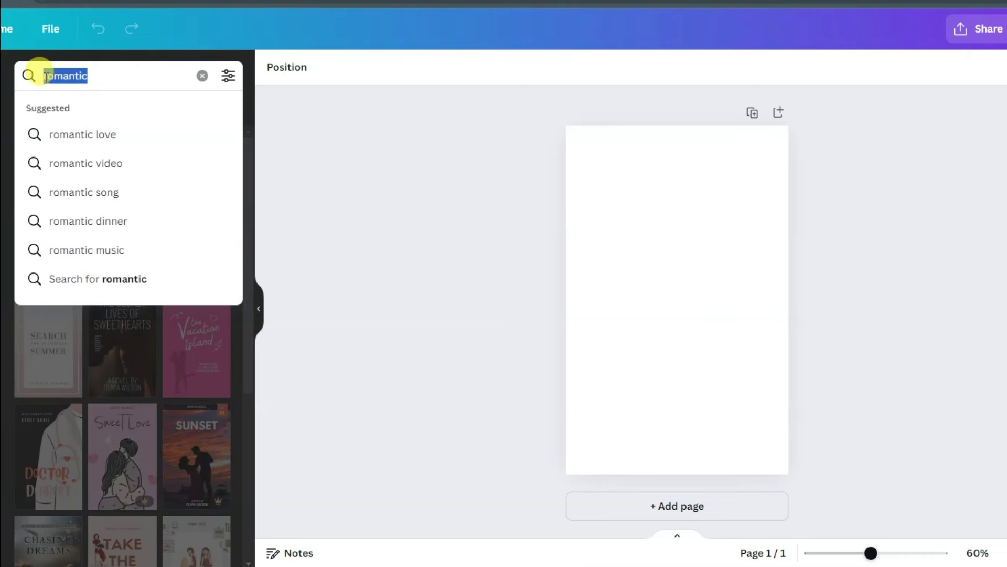
pyautogui.click(106, 74)
pyautogui.press('Return')
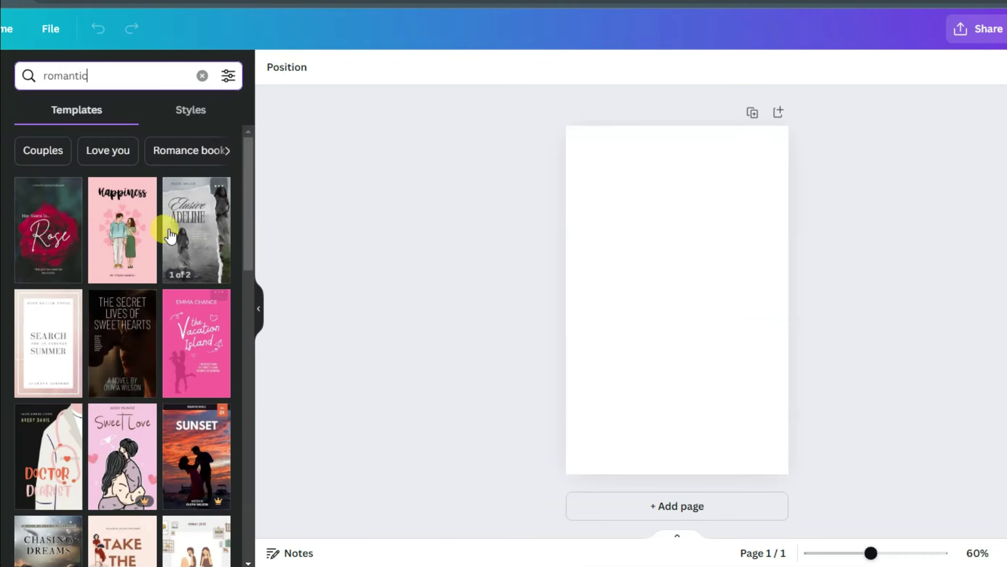
pyautogui.click(131, 358)
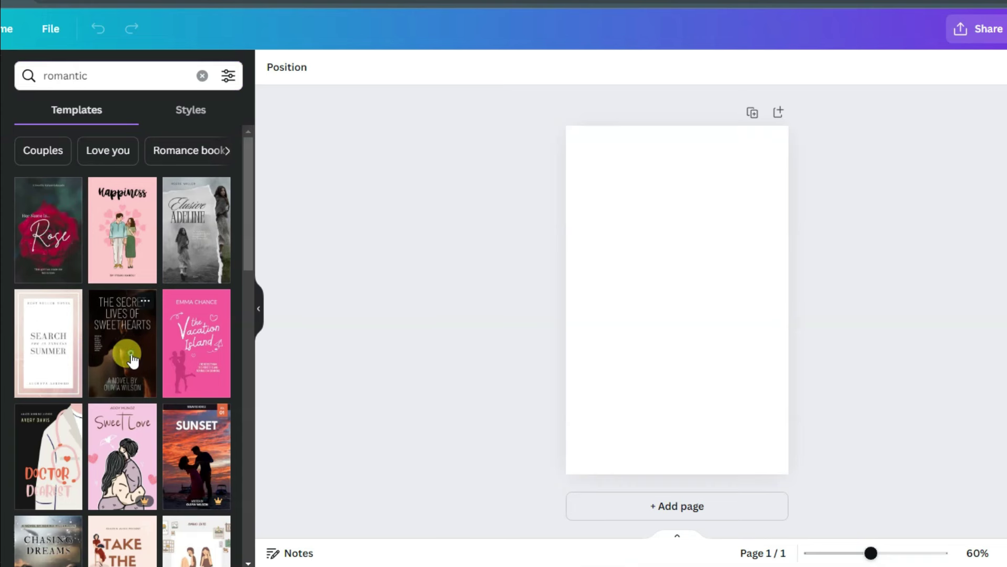
pyautogui.click(672, 231)
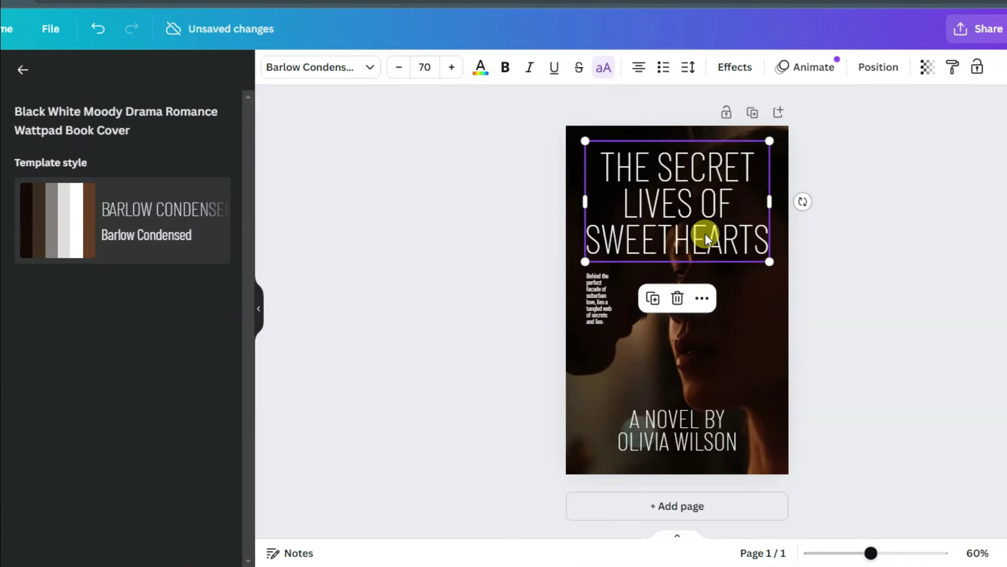
pyautogui.hotkey('ctrl', 'z')
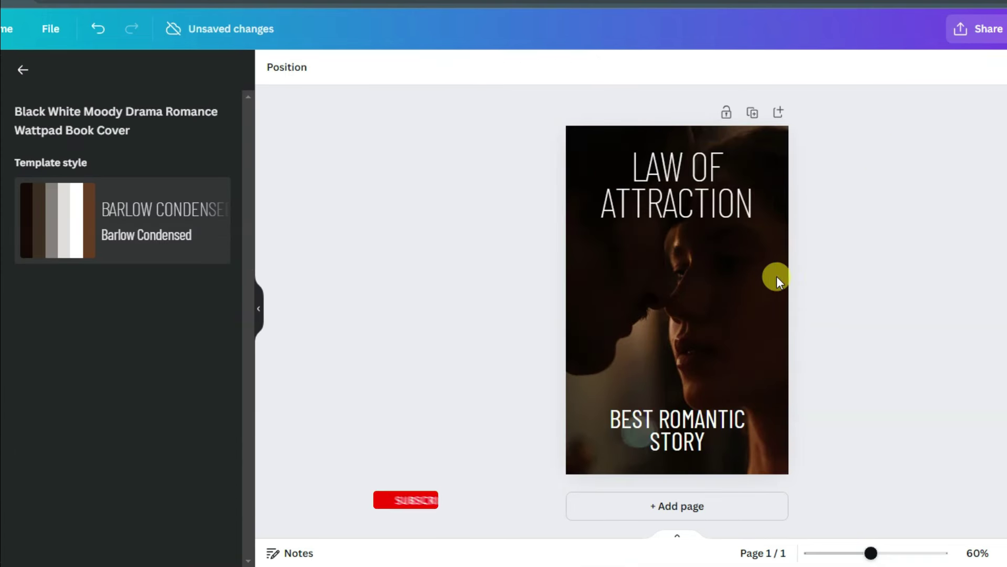
# - Download the Law of Attraction cover as a PNG image
pyautogui.click(987, 31)
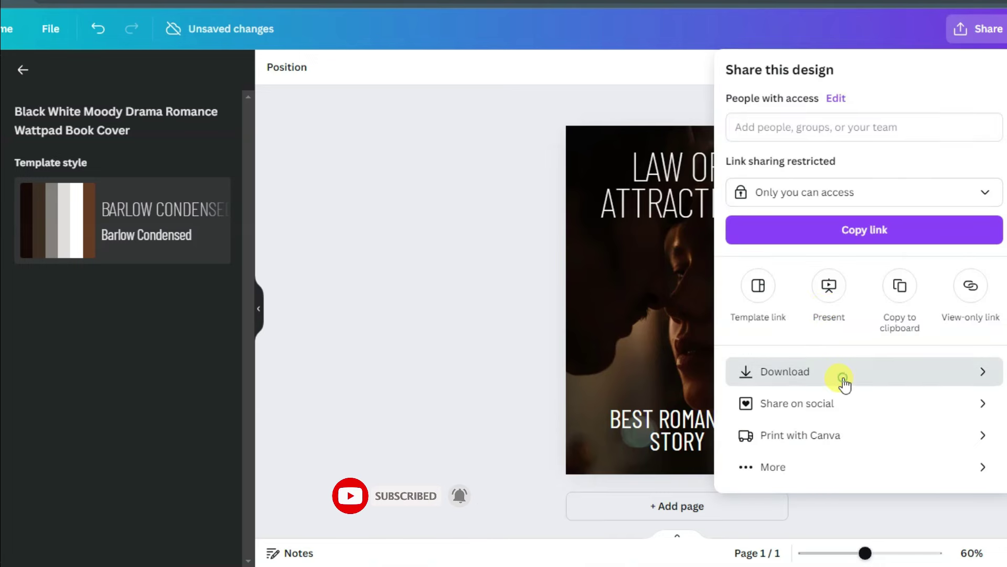
pyautogui.click(843, 378)
pyautogui.click(868, 288)
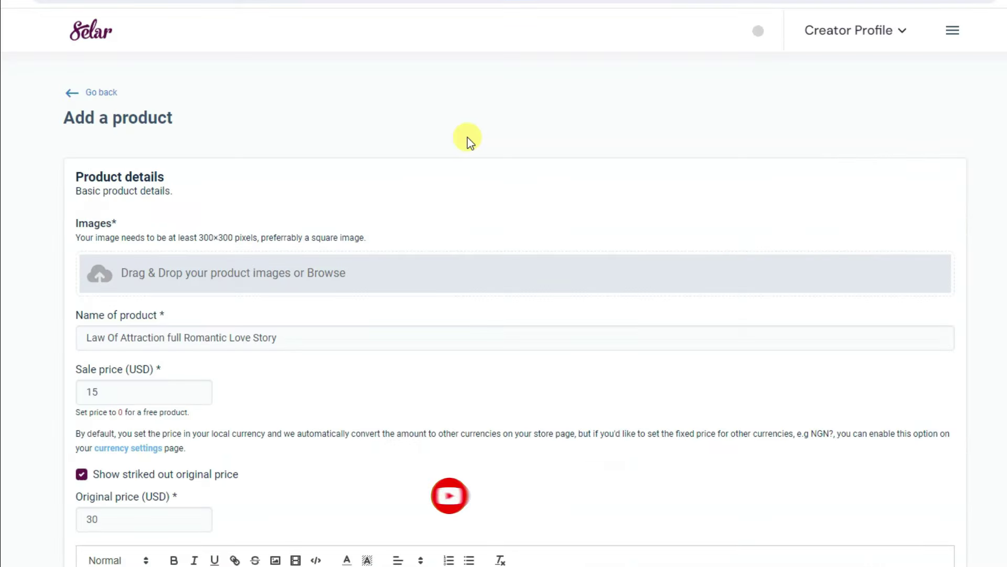
# - Attach the Untitled design cover image and create the Law Of Attraction full Romantic Love Story product
pyautogui.click(275, 282)
pyautogui.click(133, 76)
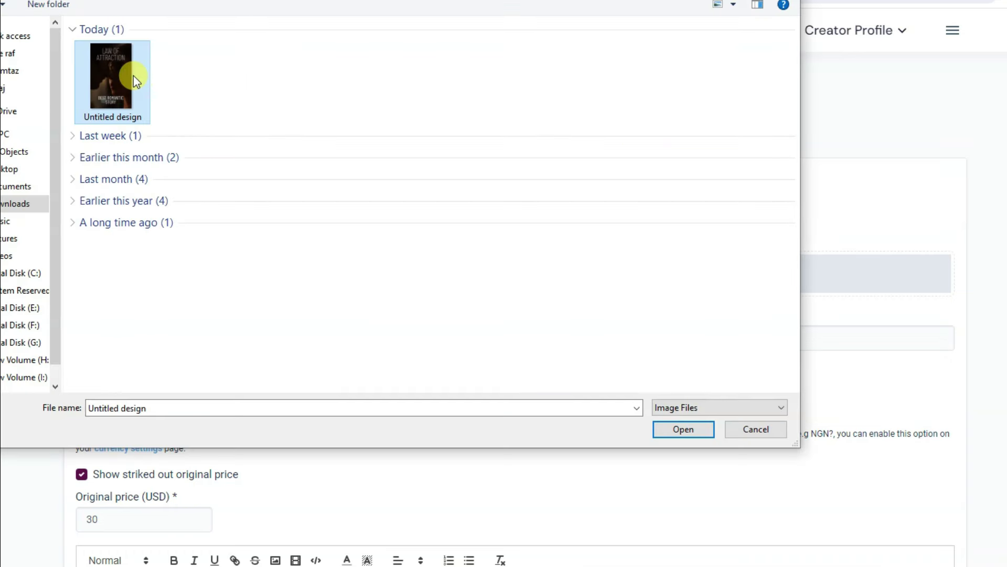
pyautogui.click(674, 433)
pyautogui.scroll(-8, 997, 199)
pyautogui.scroll(-8, 999, 199)
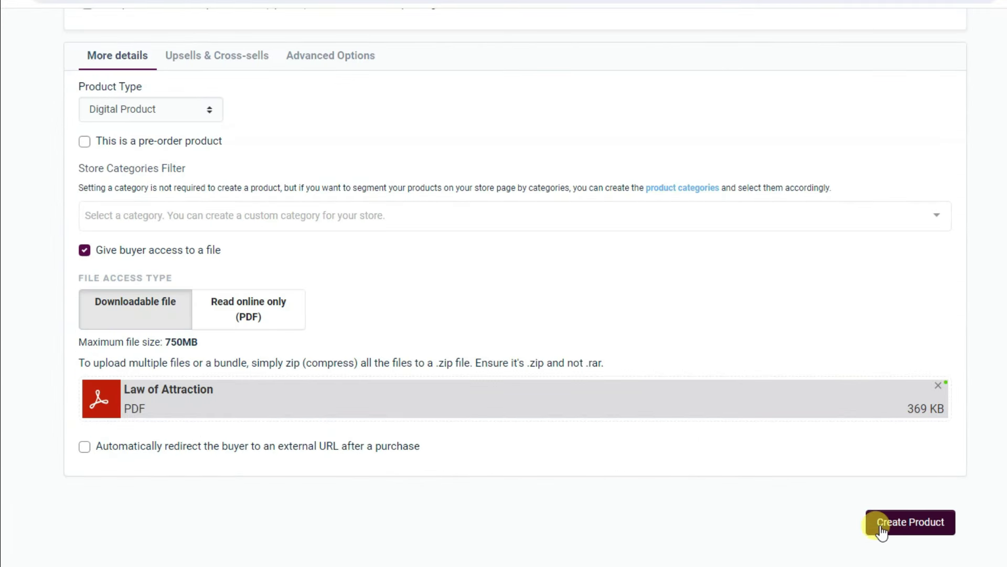
pyautogui.click(910, 522)
pyautogui.moveTo(110, 204); pyautogui.dragTo(448, 203)
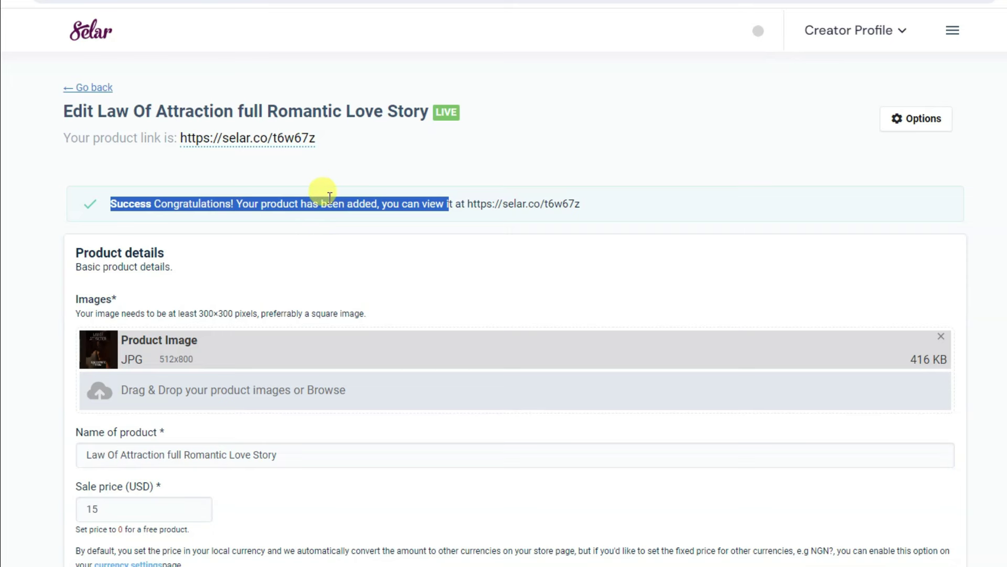
# - Review the live Law Of Attraction page's description and $15 price (down from $30)
pyautogui.click(394, 164)
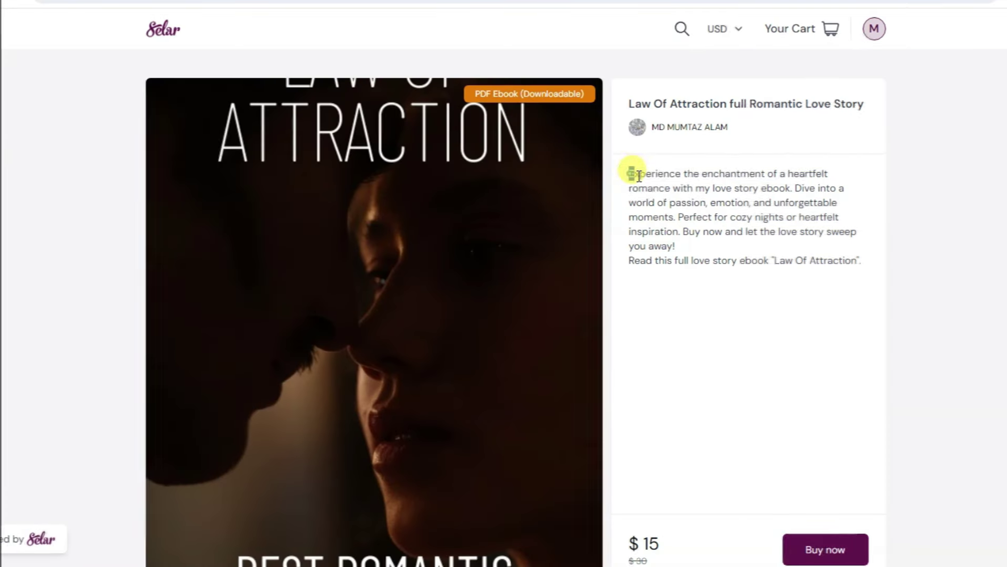
pyautogui.moveTo(630, 173); pyautogui.dragTo(854, 268)
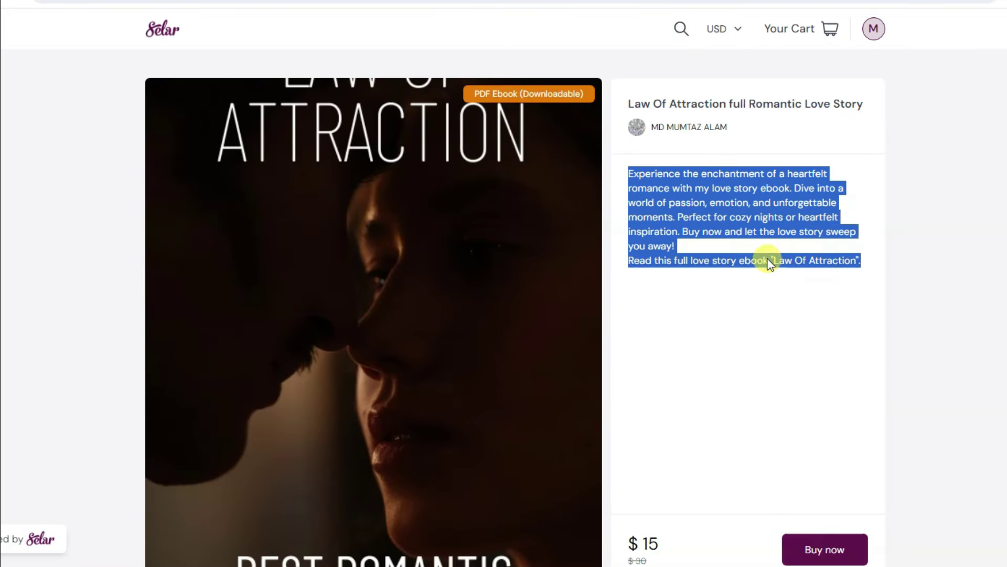
pyautogui.click(872, 333)
pyautogui.scroll(-1, 872, 333)
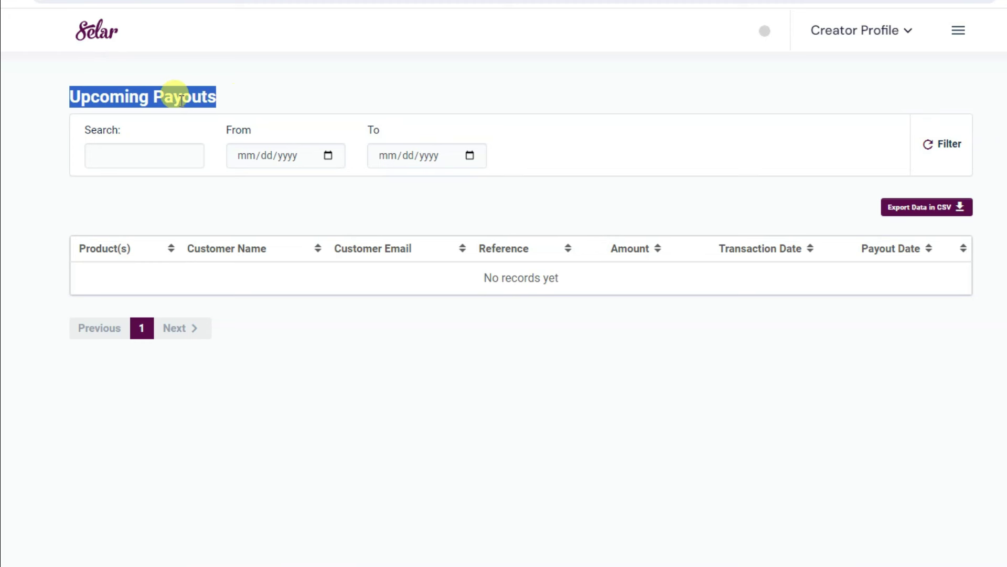
# - Open Payout Settings' change-account-details form and paste in the PayPal email for USD payouts
pyautogui.click(958, 30)
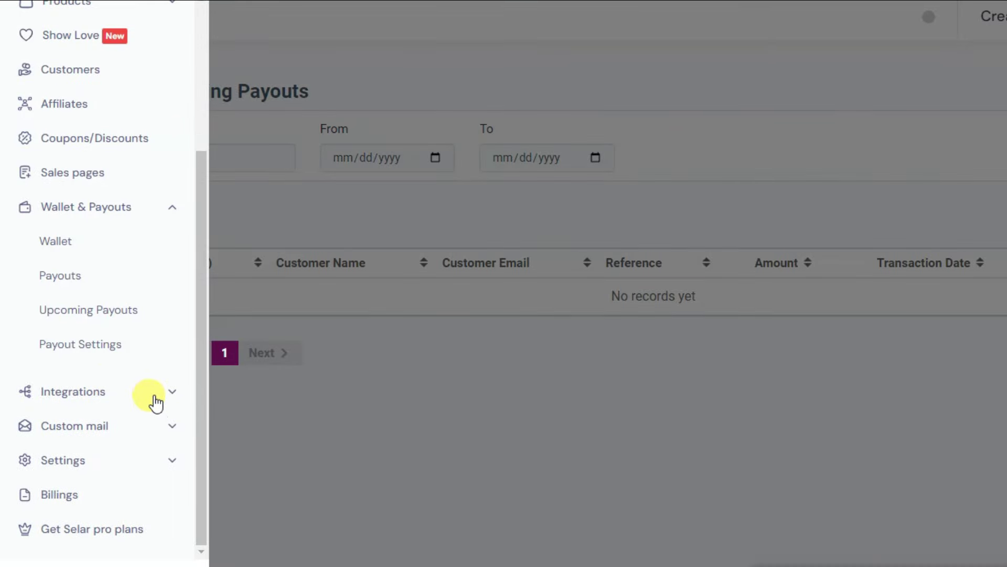
pyautogui.click(106, 468)
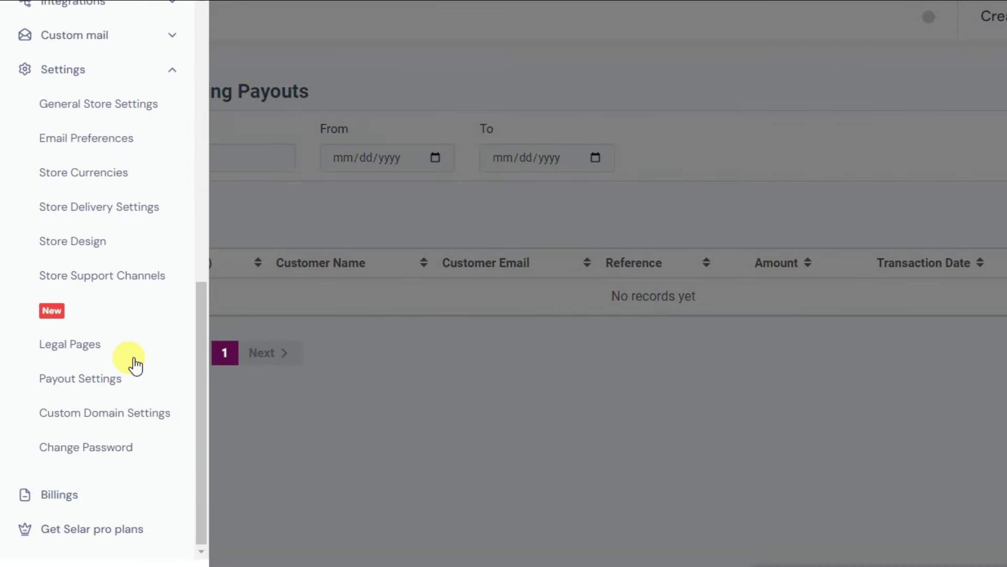
pyautogui.click(90, 383)
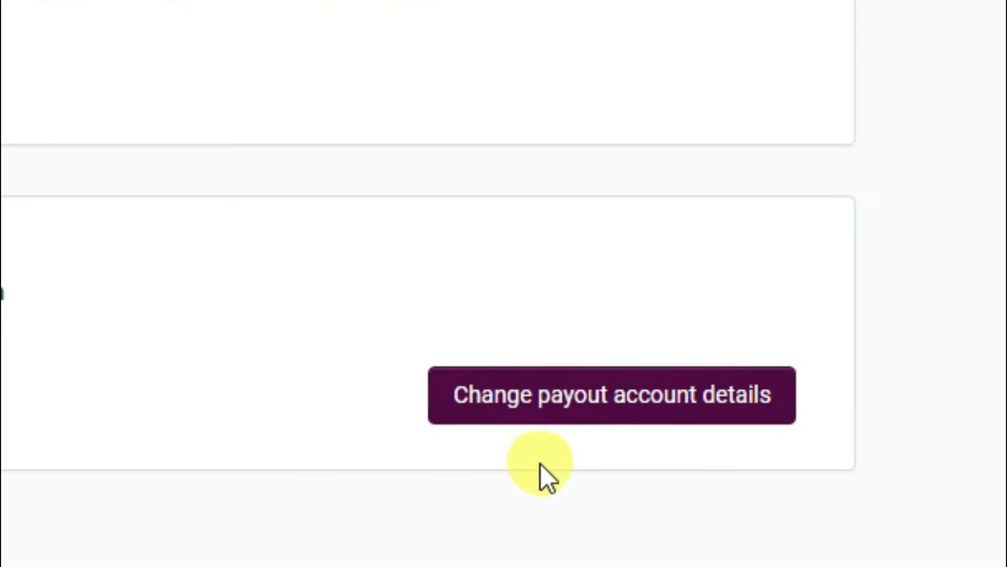
pyautogui.click(603, 418)
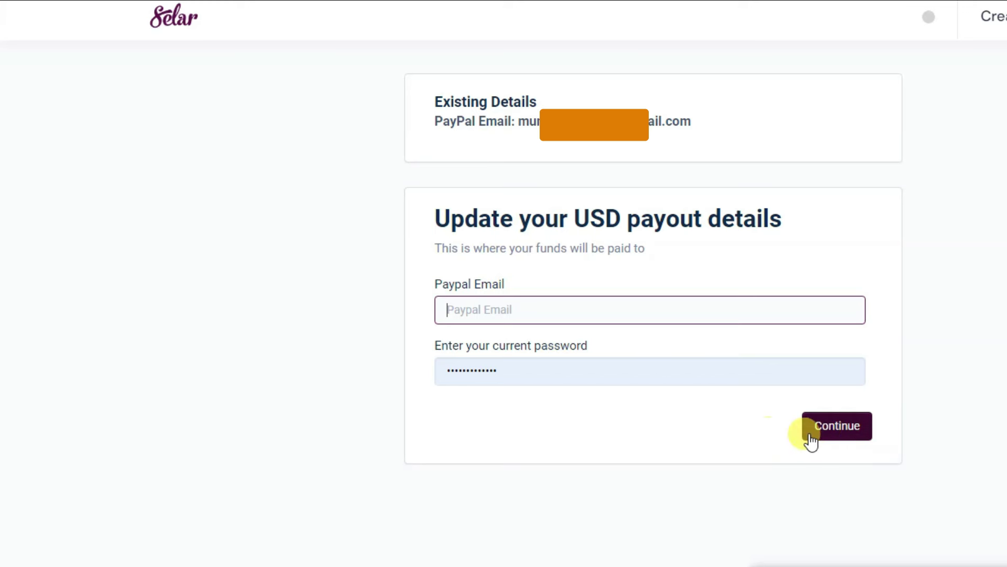
pyautogui.hotkey('ctrl', 'v')
pyautogui.moveTo(691, 121); pyautogui.dragTo(518, 121)
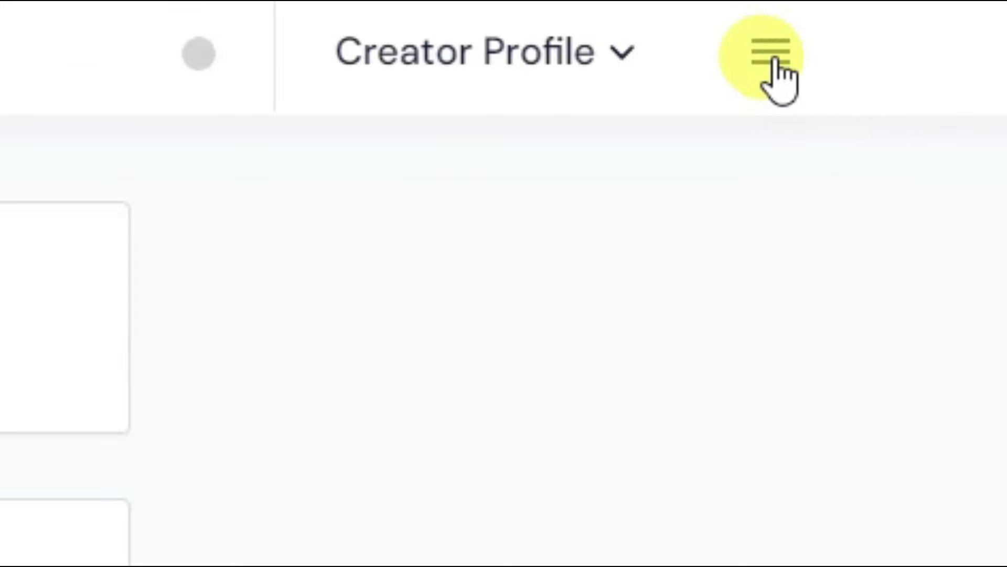
# - Open the Wallet's Withdraw Funds form and check the $1,327.25 available balance
pyautogui.click(795, 63)
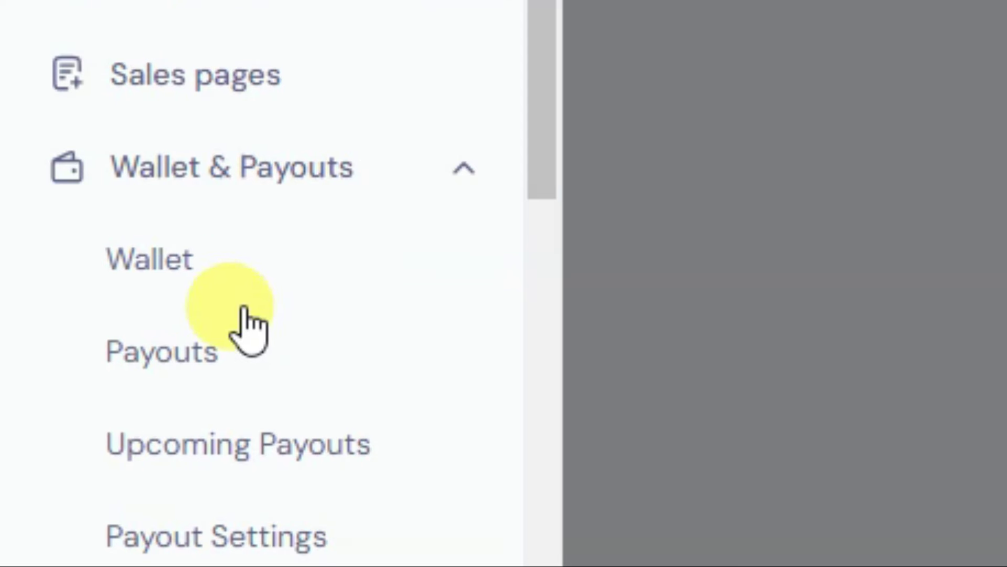
pyautogui.click(157, 265)
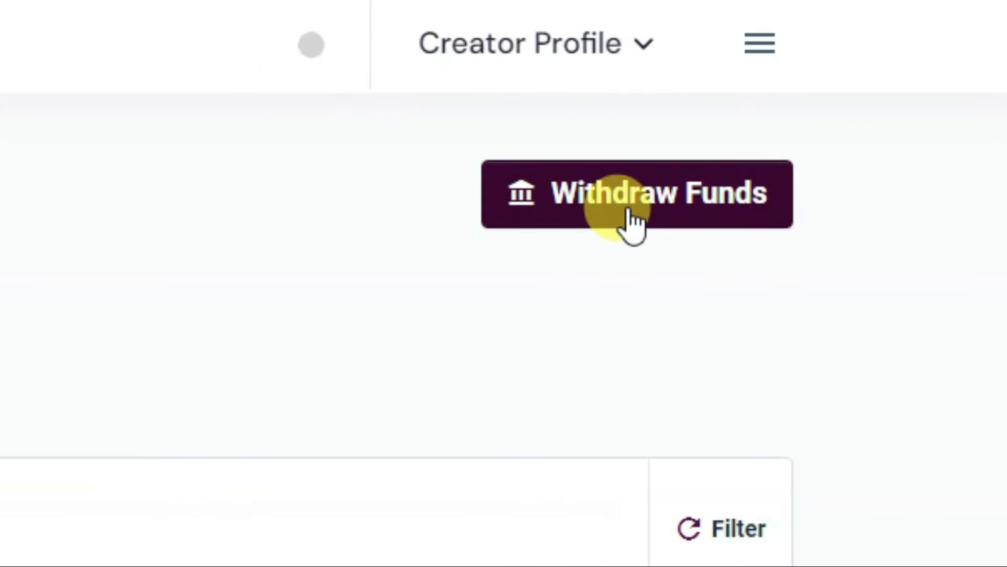
pyautogui.click(628, 216)
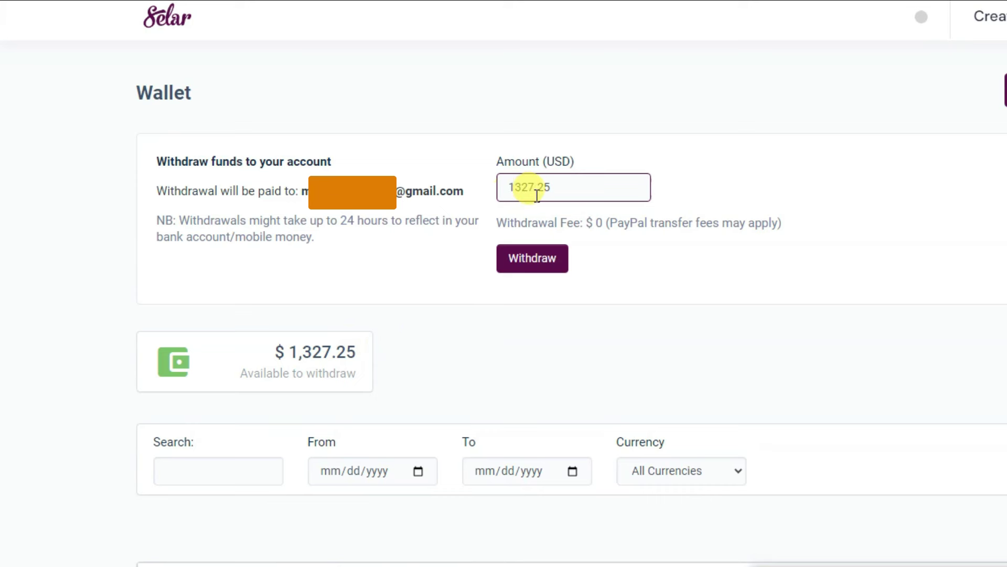
pyautogui.moveTo(273, 351); pyautogui.dragTo(357, 364)
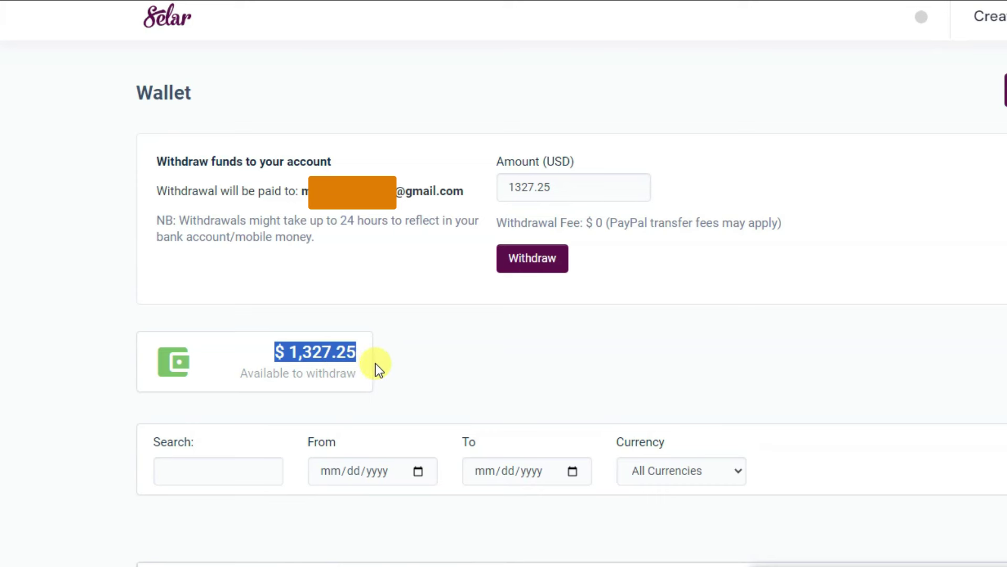
# - Withdraw $1,327 to PayPal and confirm the received amount in PayPal's email
pyautogui.click(564, 195)
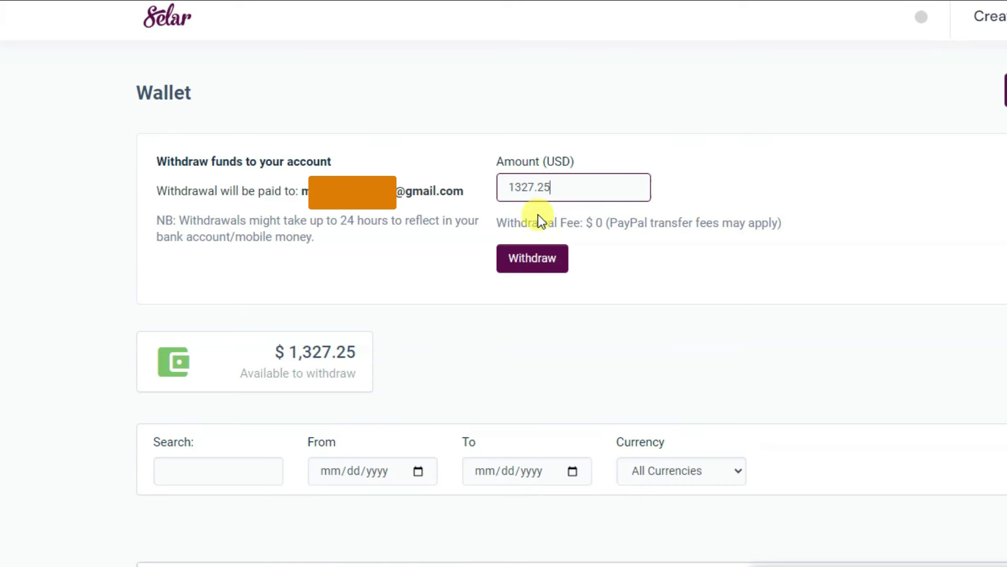
pyautogui.press('BackSpace')
pyautogui.press('BackSpace')
pyautogui.press('BackSpace')
pyautogui.moveTo(540, 190); pyautogui.dragTo(516, 199)
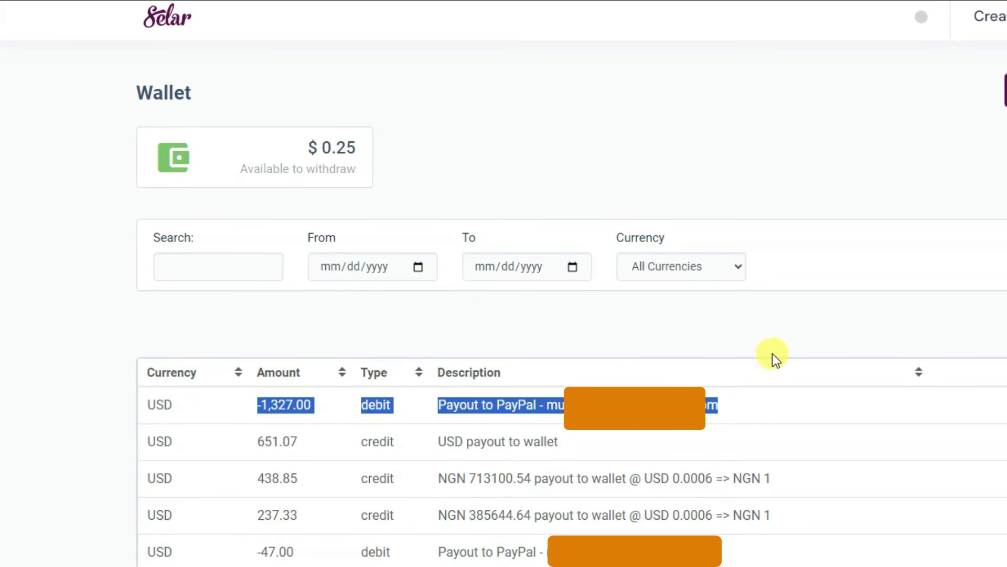
pyautogui.click(768, 330)
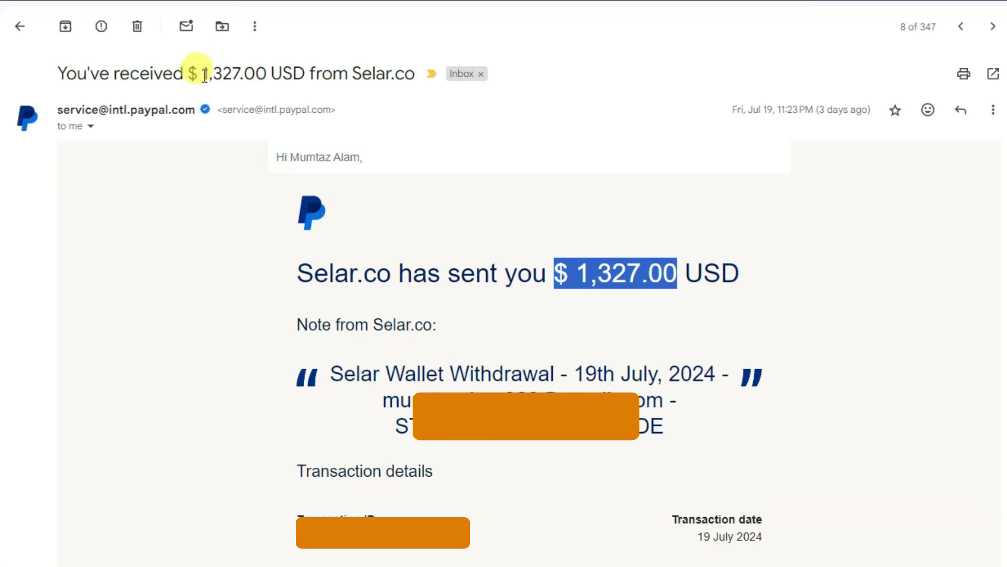
pyautogui.moveTo(201, 74); pyautogui.dragTo(306, 75)
pyautogui.moveTo(574, 274); pyautogui.dragTo(677, 273)
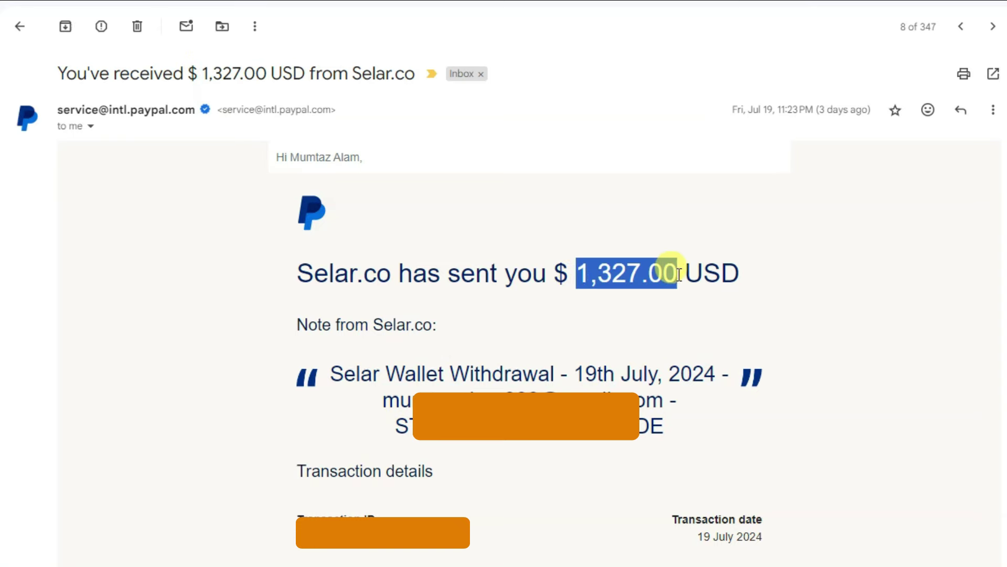